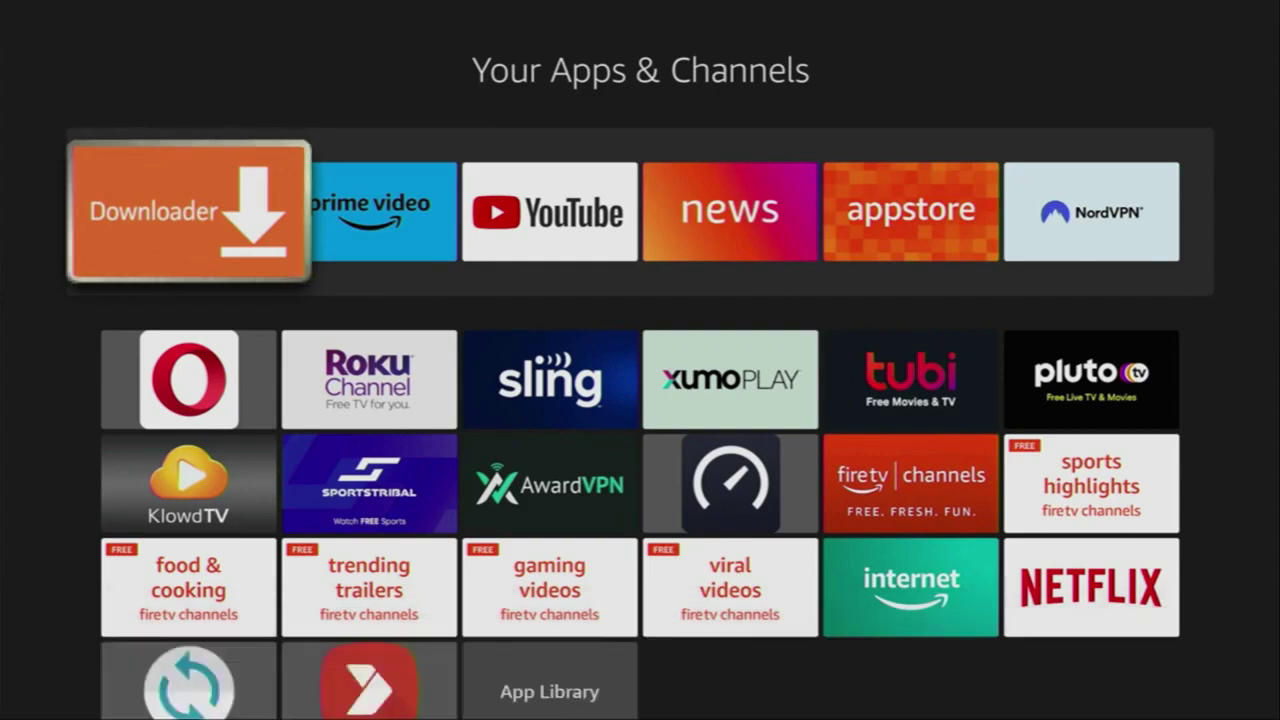
- Close Your Apps & Channels back to the home screen and move left to Find
key("Escape")
key("Left")
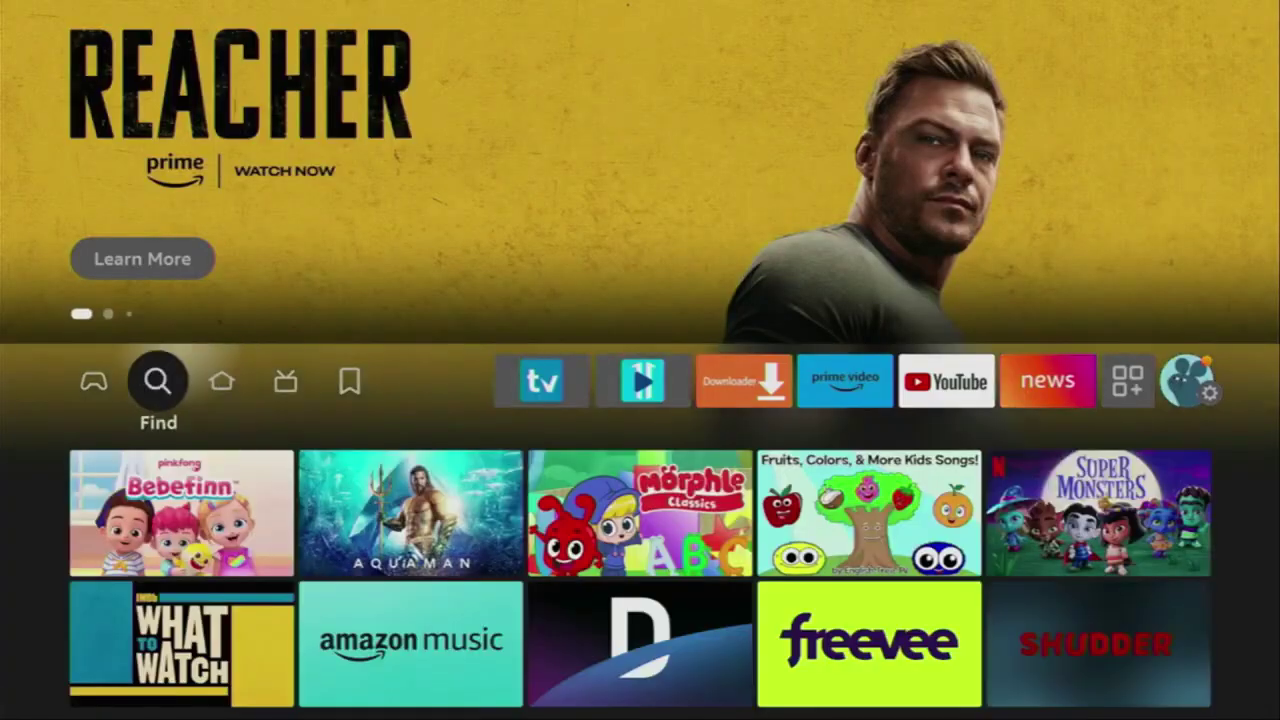
- Enter 'Do' in the Fire TV search box with the on-screen keyboard
key("Down")
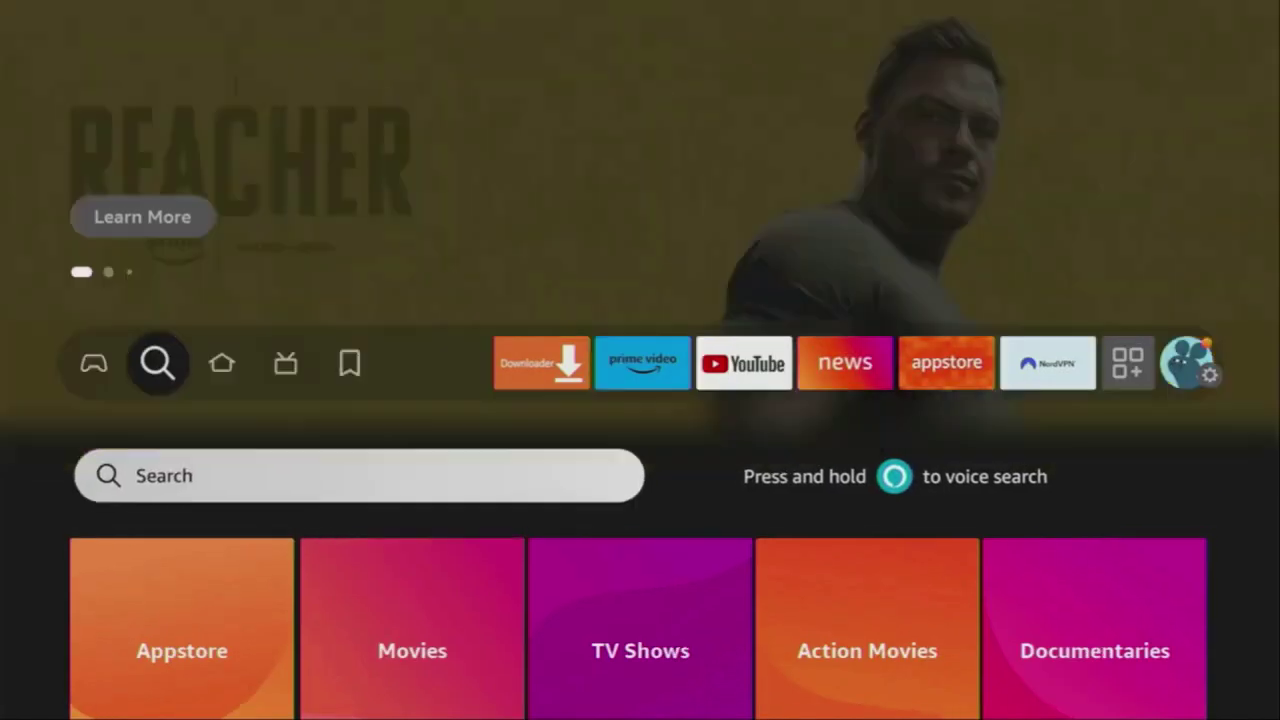
key("Return")
key("Right")
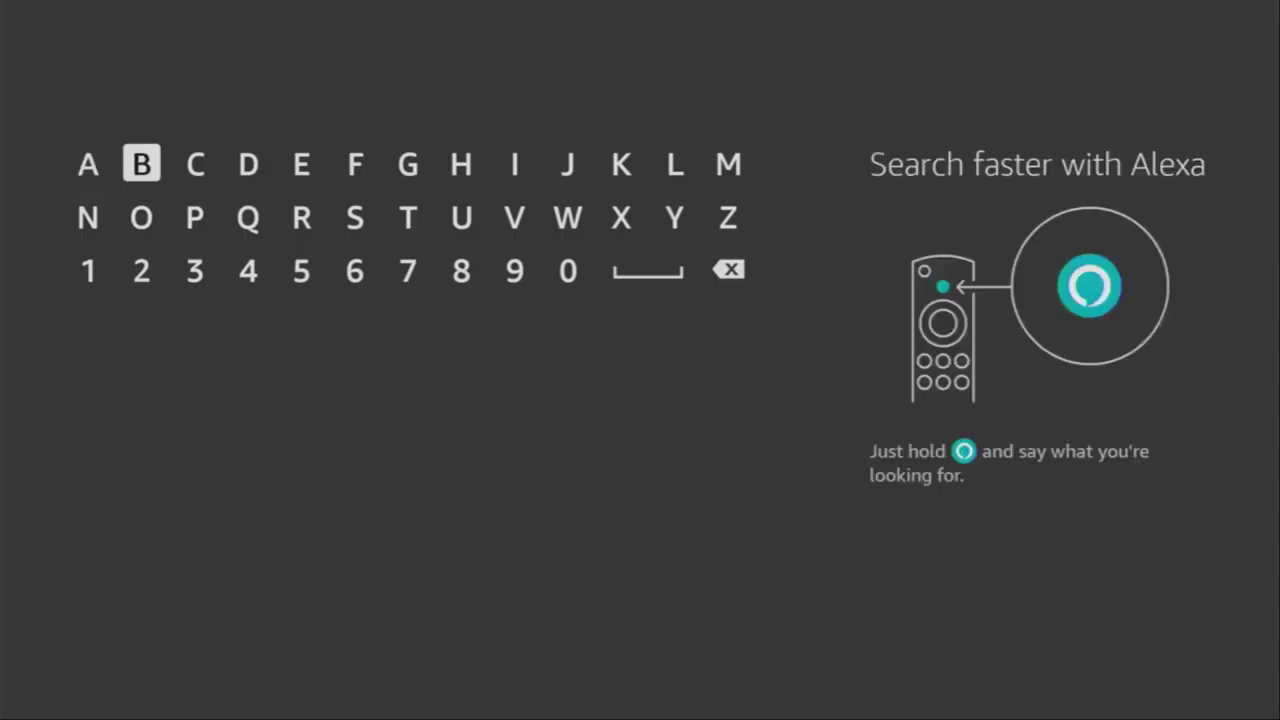
key("Right")
key("Right")
key("Return")
key("Down")
key("Left")
key("Left")
key("Return")
key("Right")
key("Right")
key("Right")
- Open the Downloader search suggestion, then return to the home screen
key("Down")
key("Down")
key("Down")
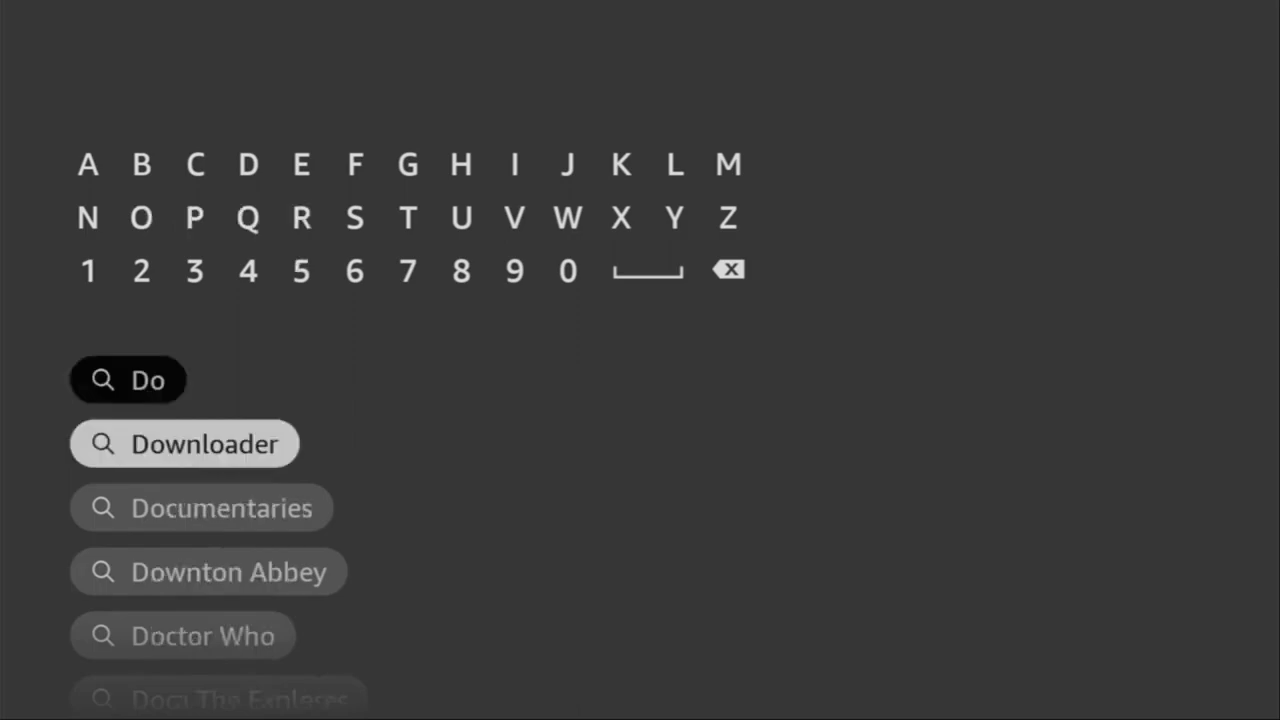
key("Return")
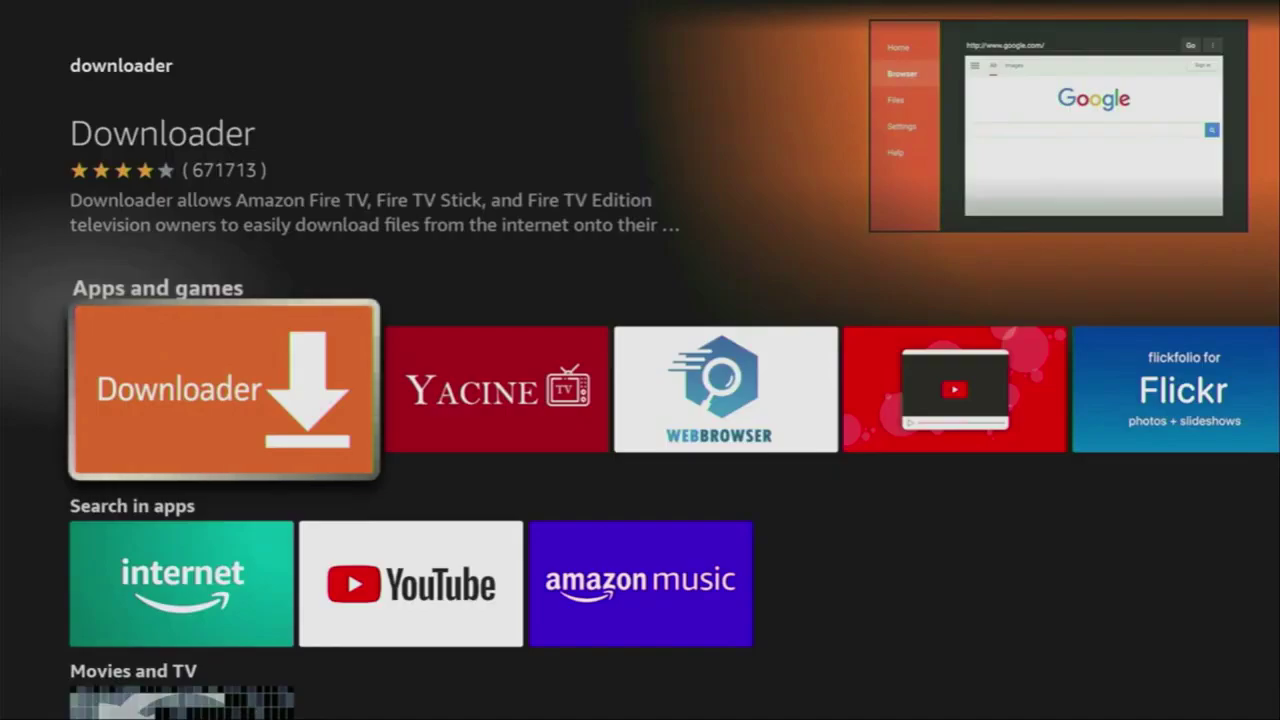
key("Home")
- Go to the Settings gear, open My Fire TV, and highlight Developer options
key("Right")
key("Right")
key("Right")
key("Right")
key("Right")
key("Right")
key("Right")
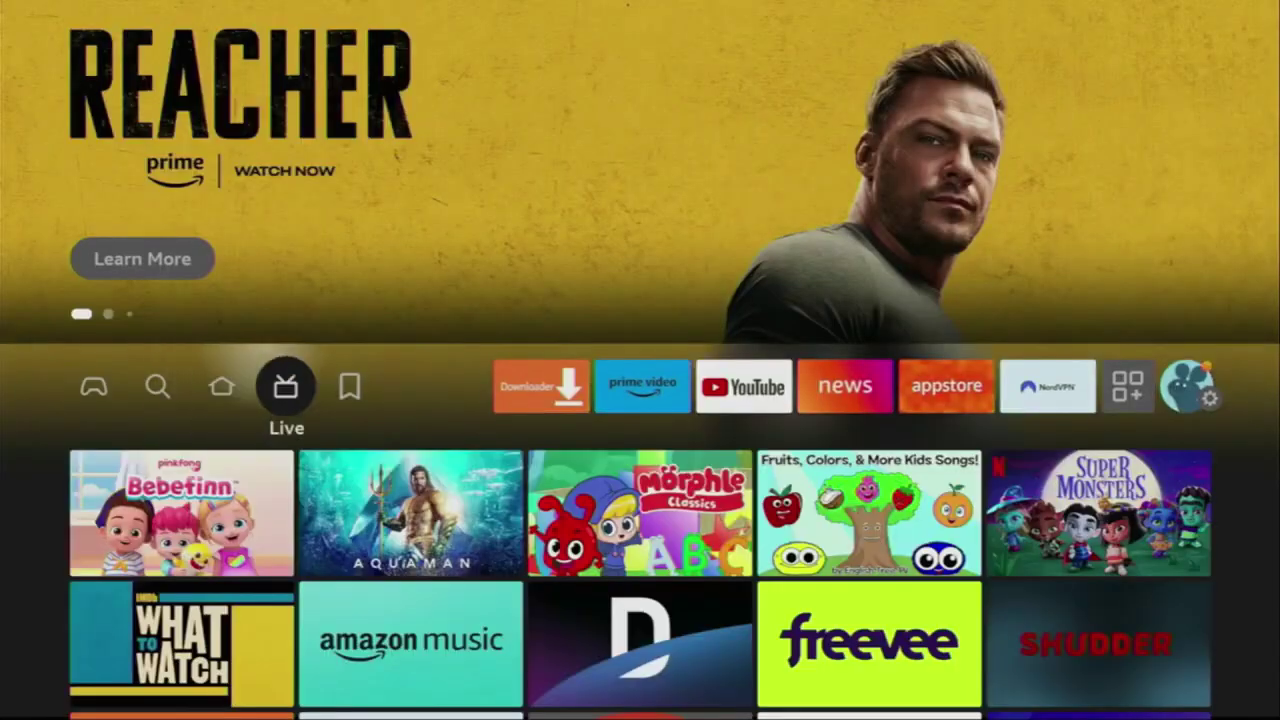
key("Right")
key("Right")
key("Down")
key("Down")
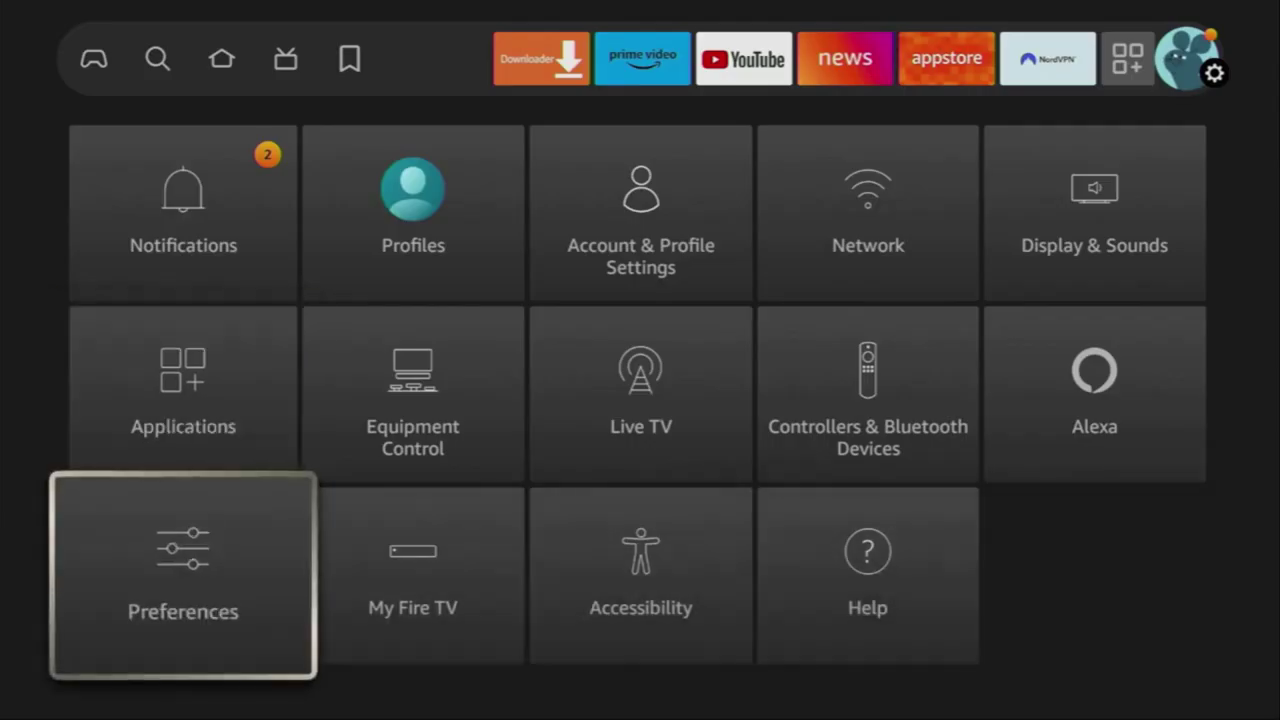
key("Right")
key("Return")
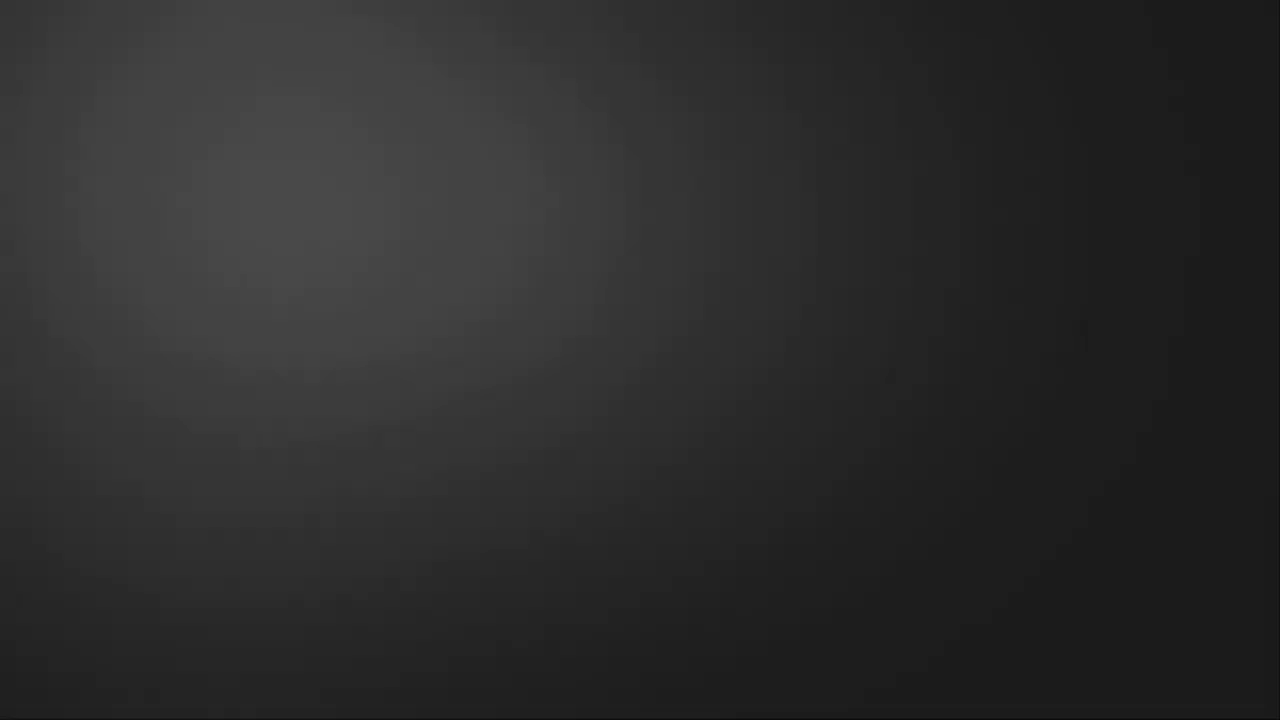
key("Down")
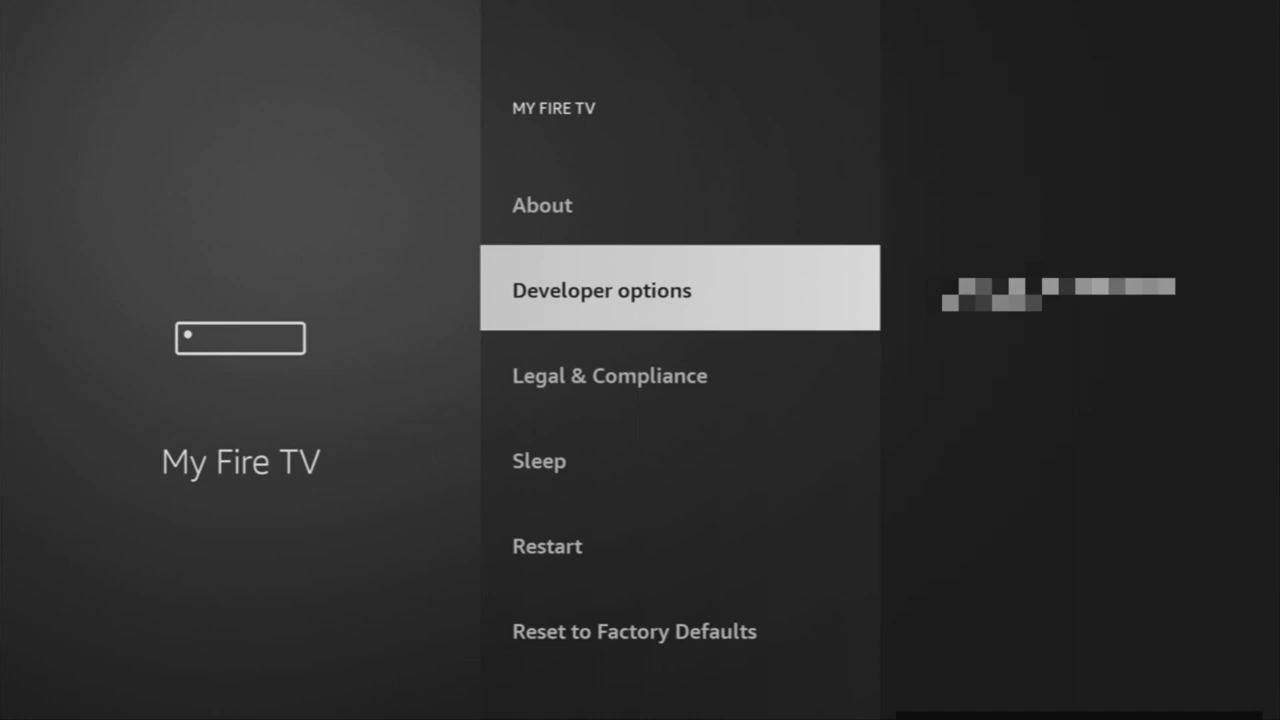
key("Up")
key("Return")
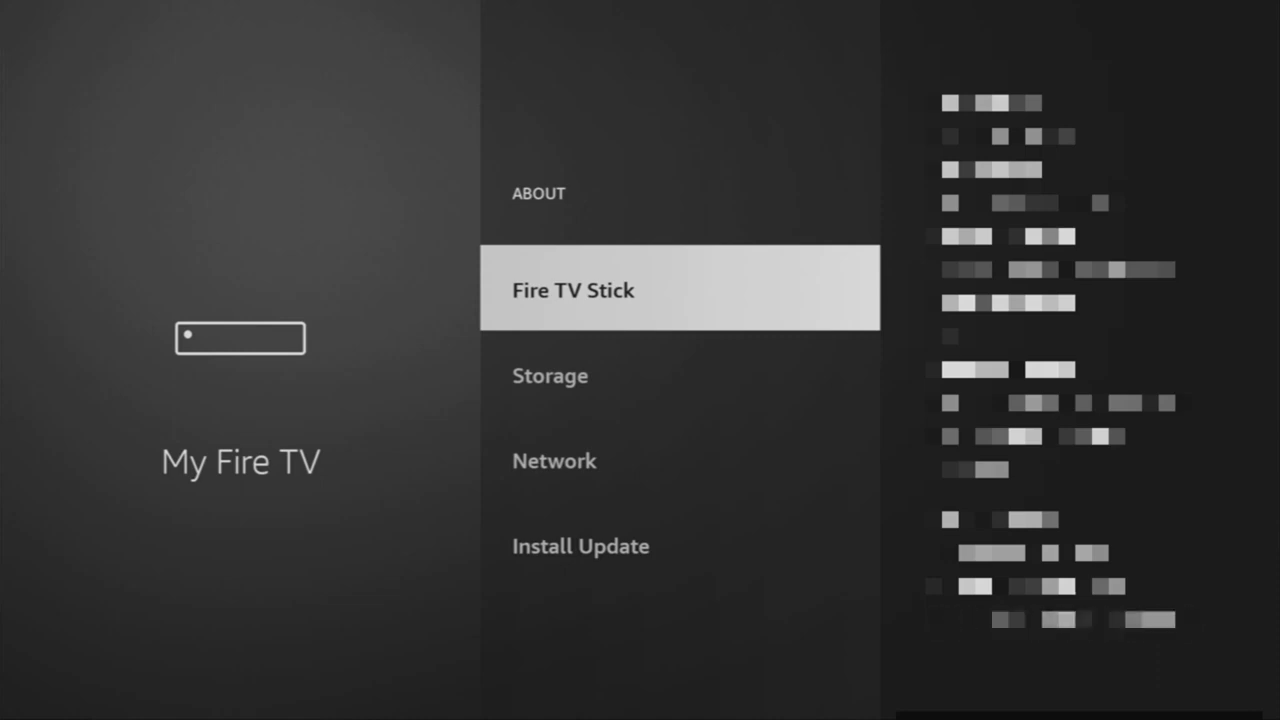
key("Return")
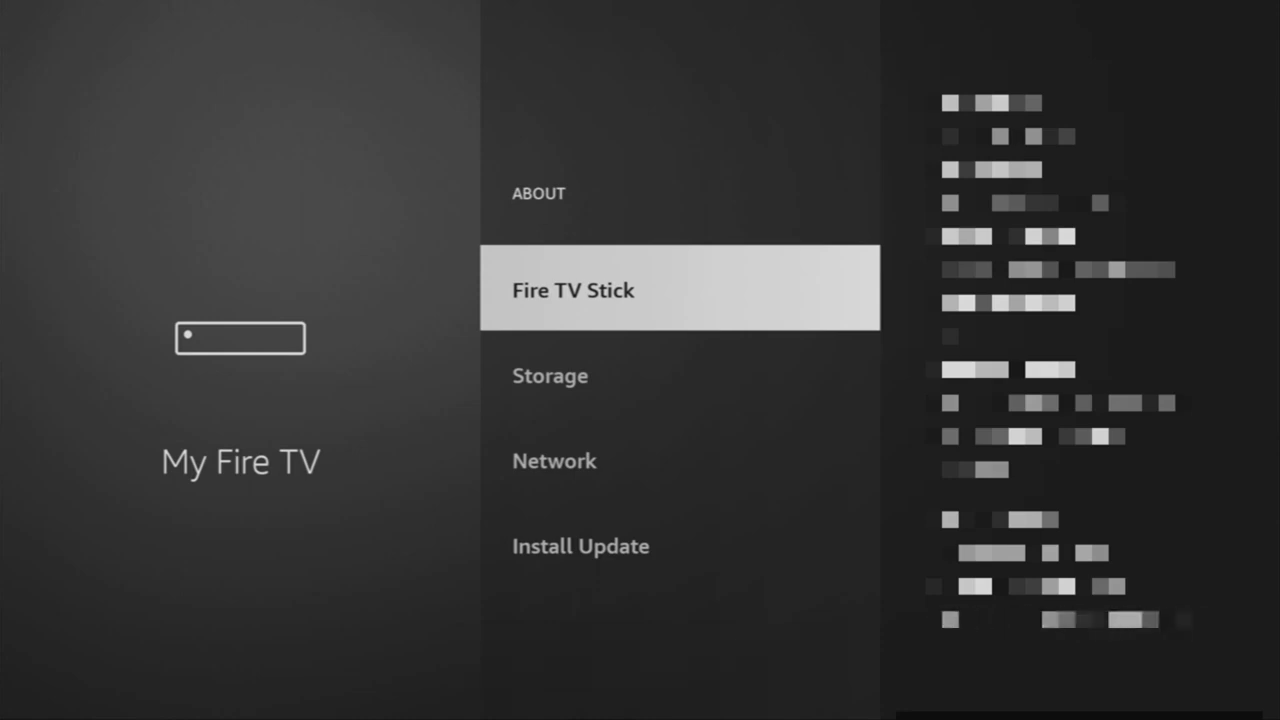
key("Escape")
key("Down")
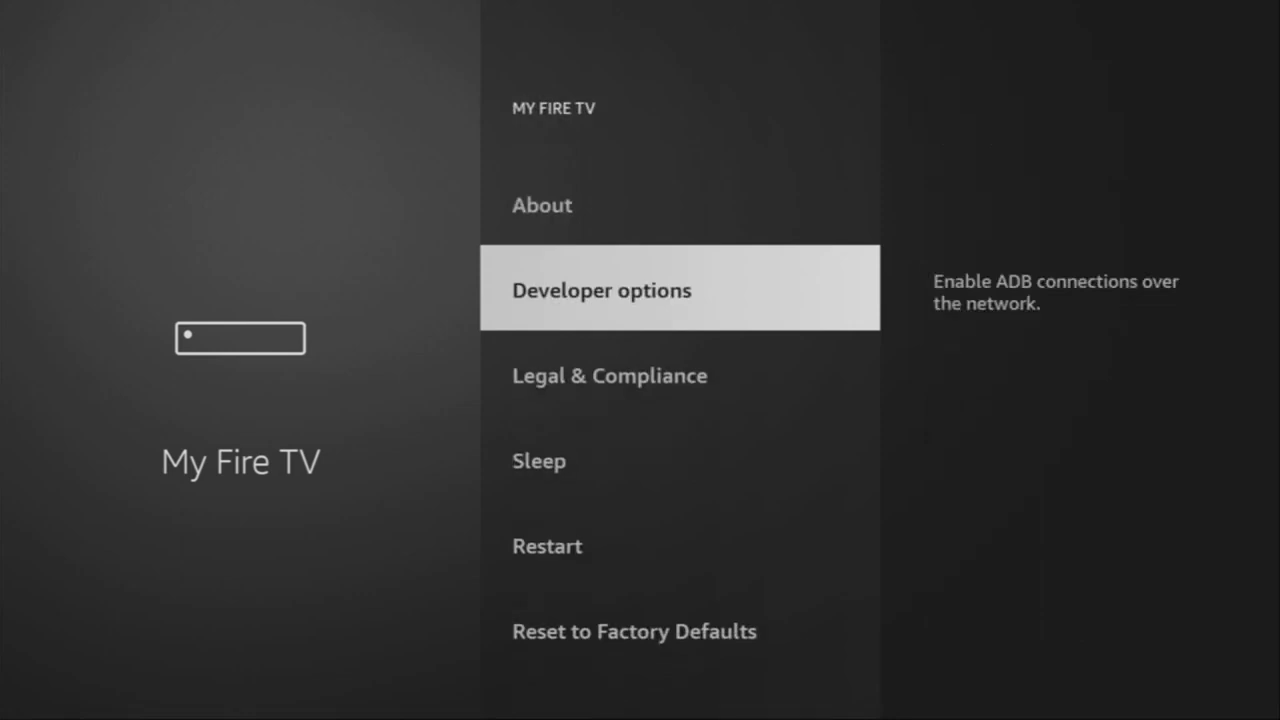
- In Developer options, set Install unknown apps to ON for Downloader
key("Return")
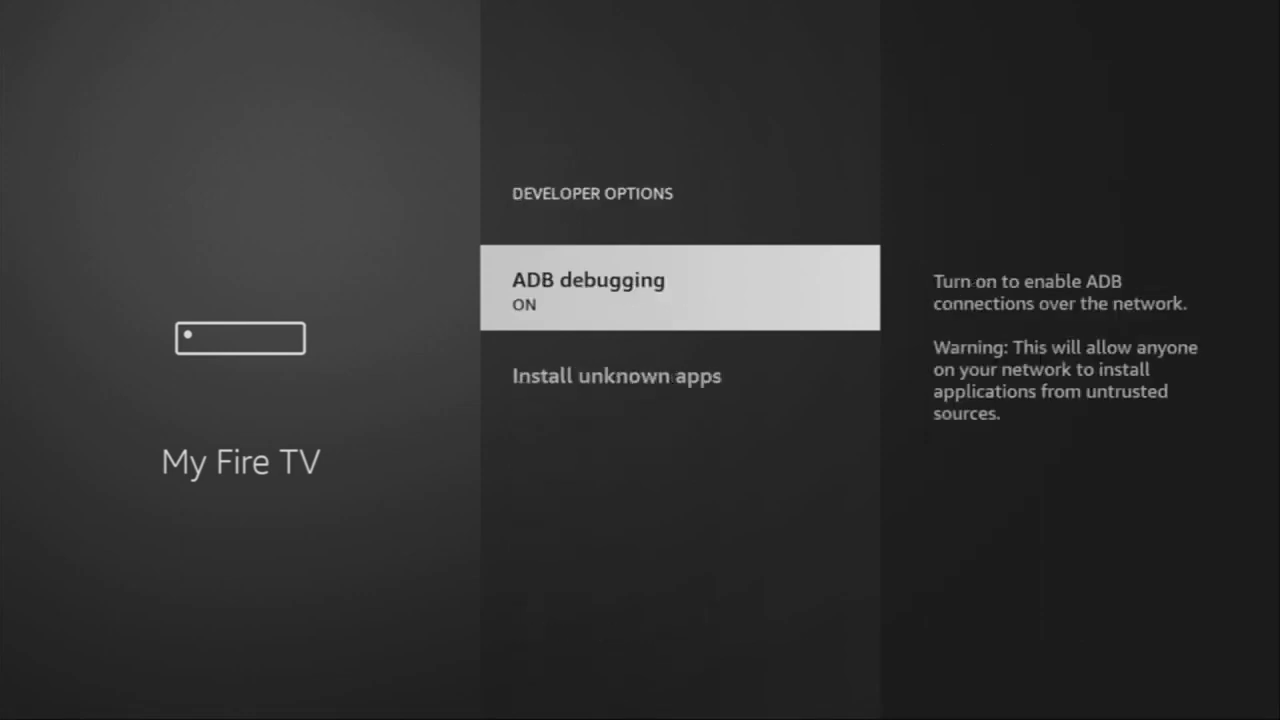
key("Down")
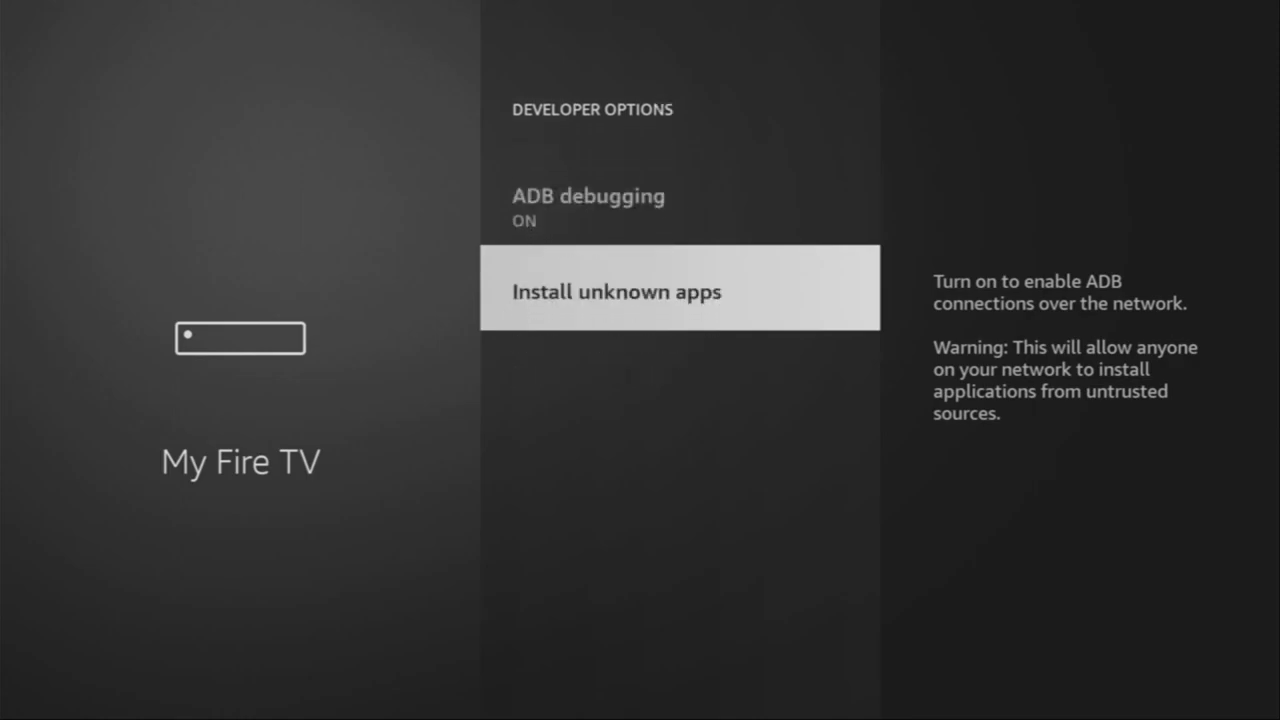
key("Return")
key("Down")
key("Down")
key("Down")
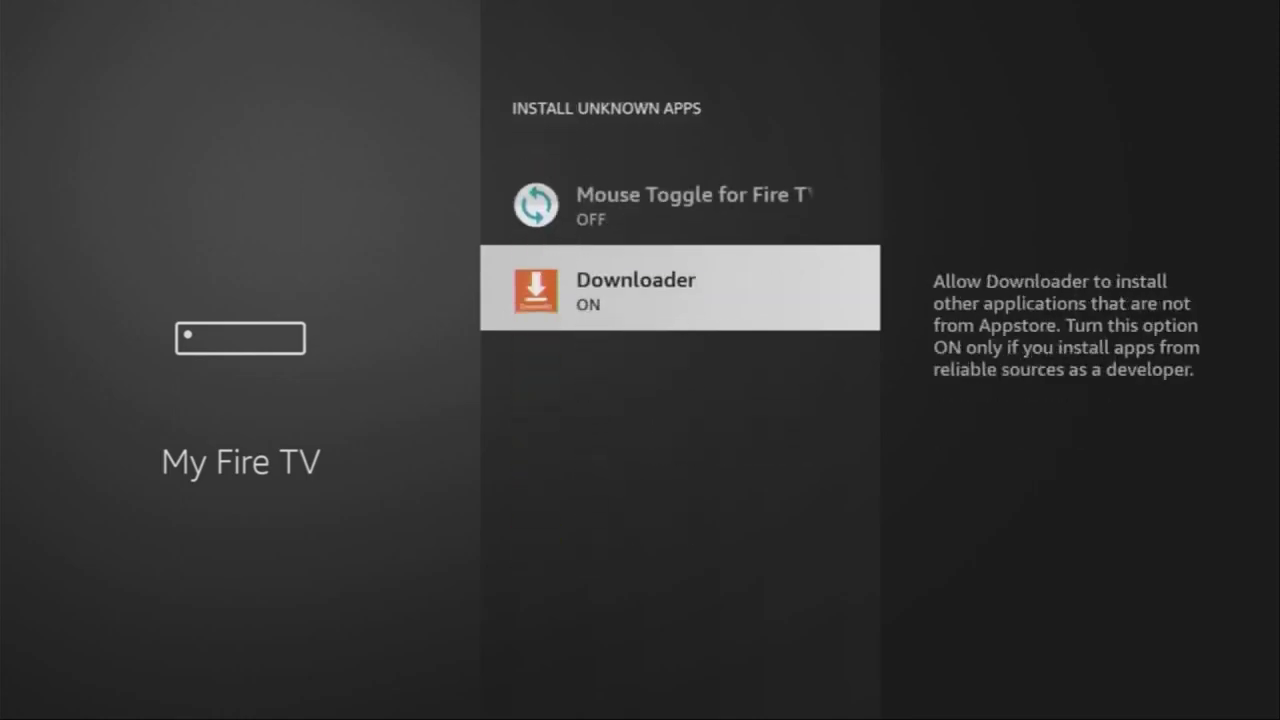
key("Return")
key("Return")
- Return to the home screen and highlight the Downloader tile
key("Home")
key("Right")
key("Right")
key("Right")
key("Right")
key("Right")
key("Right")
key("Right")
key("Right")
key("Right")
key("Left")
key("Left")
key("Left")
key("Left")
key("Left")
key("Left")
key("Left")
key("Right")
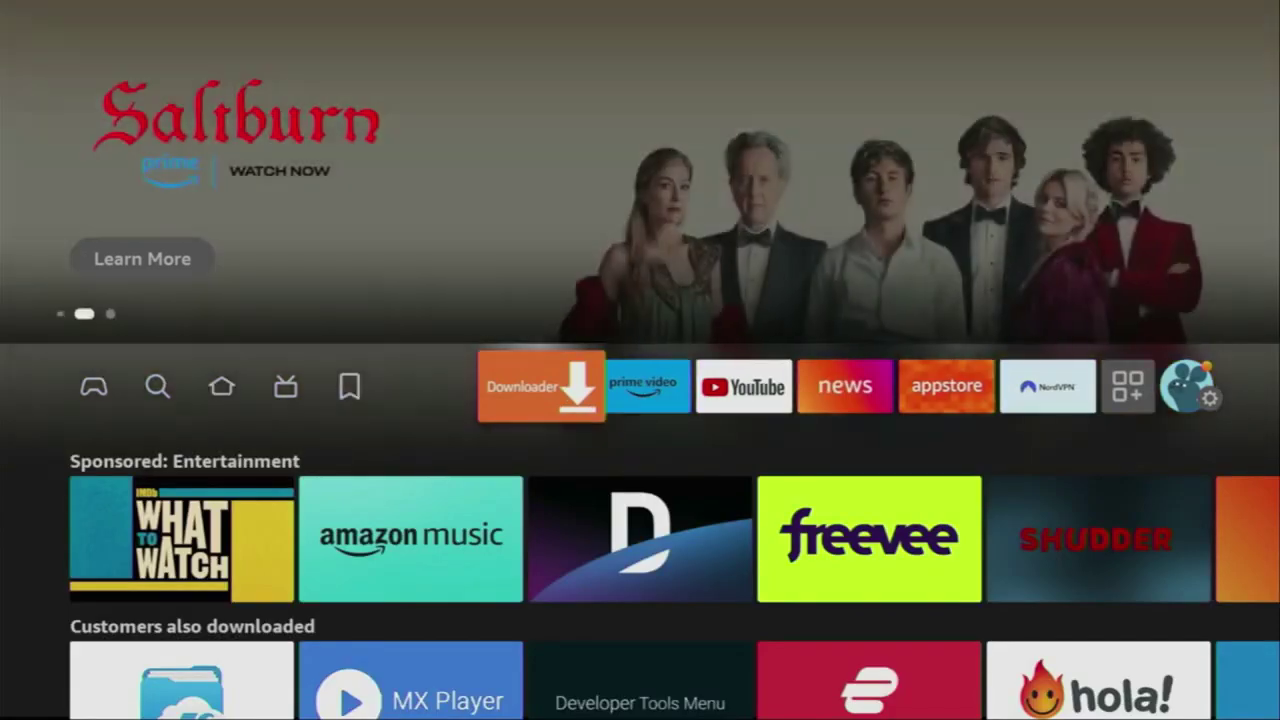
- Launch NordVPN and connect to Canada from All Countries (Canada #1638)
key("Right")
key("Right")
key("Right")
key("Right")
key("Right")
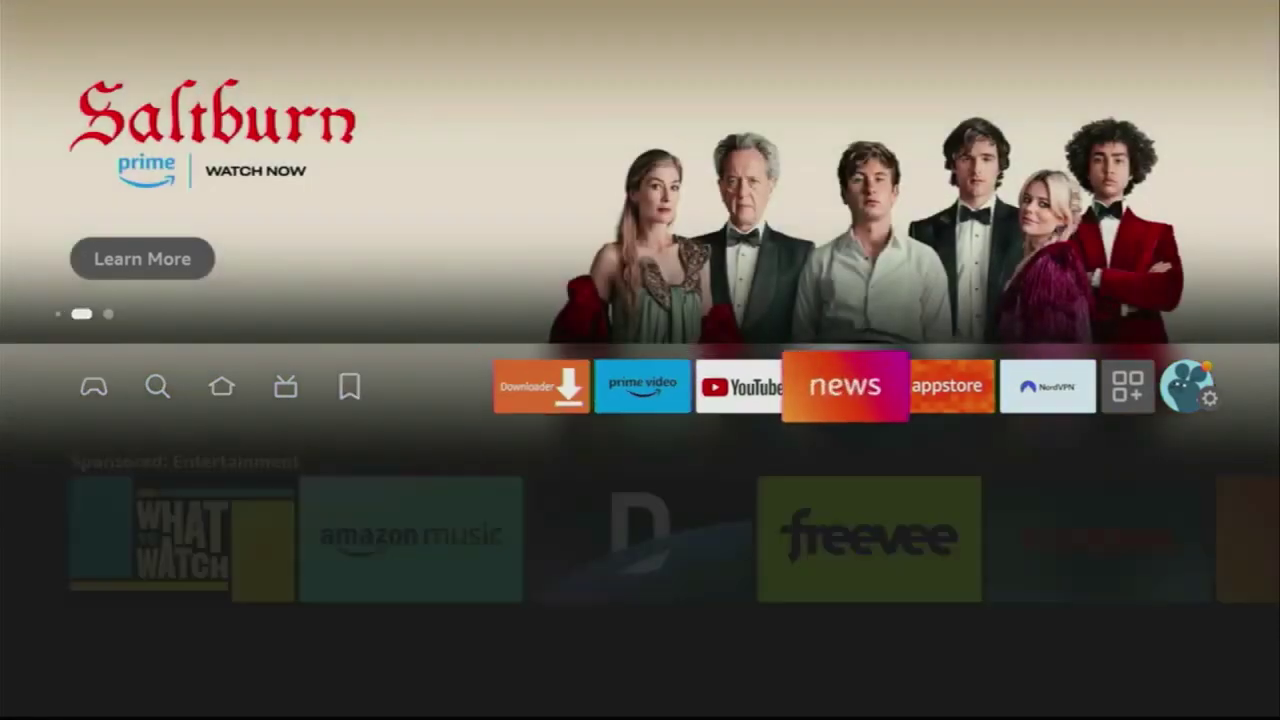
key("Return")
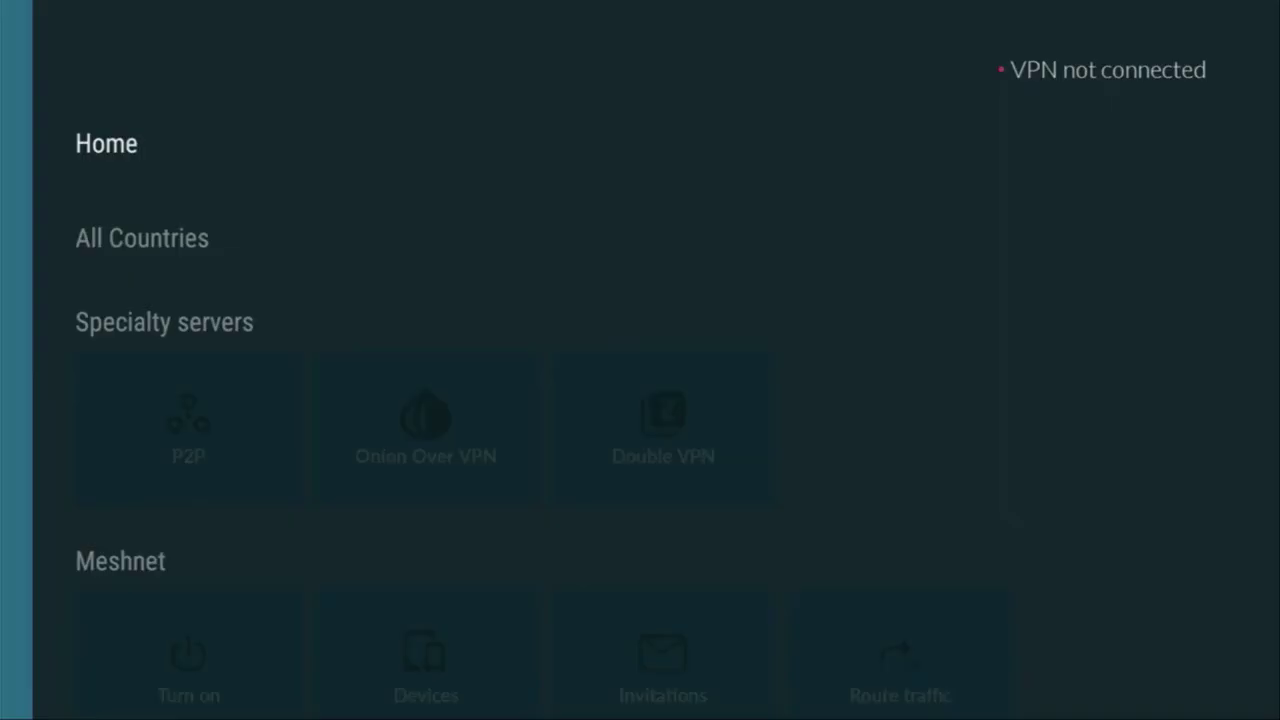
key("Down")
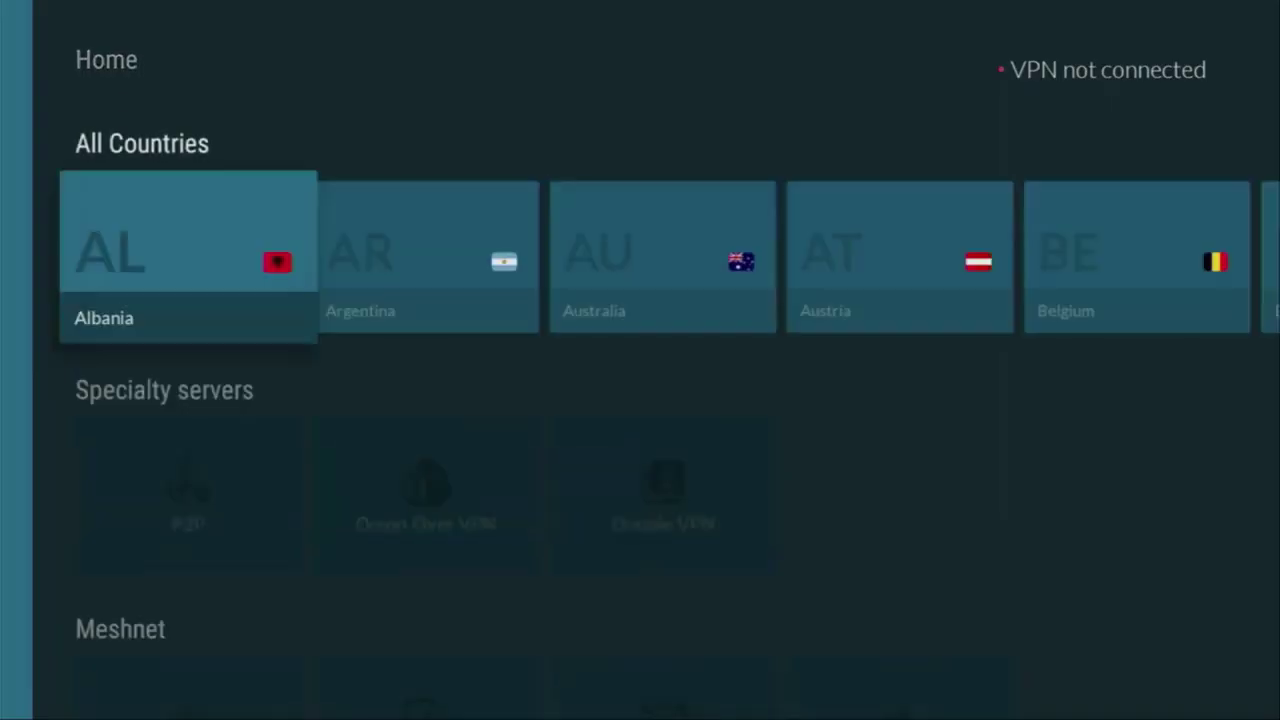
key("Right")
key("Right")
key("Right")
key("Right")
key("Right")
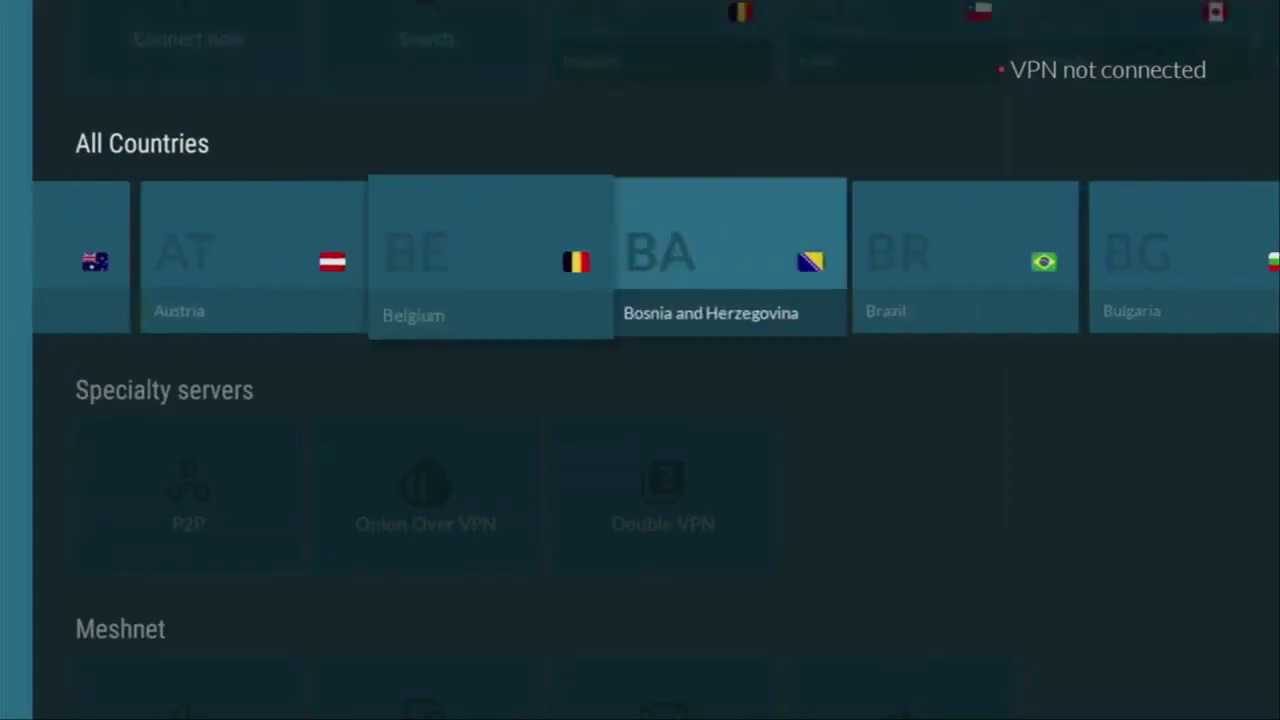
key("Right")
key("Right")
key("Right")
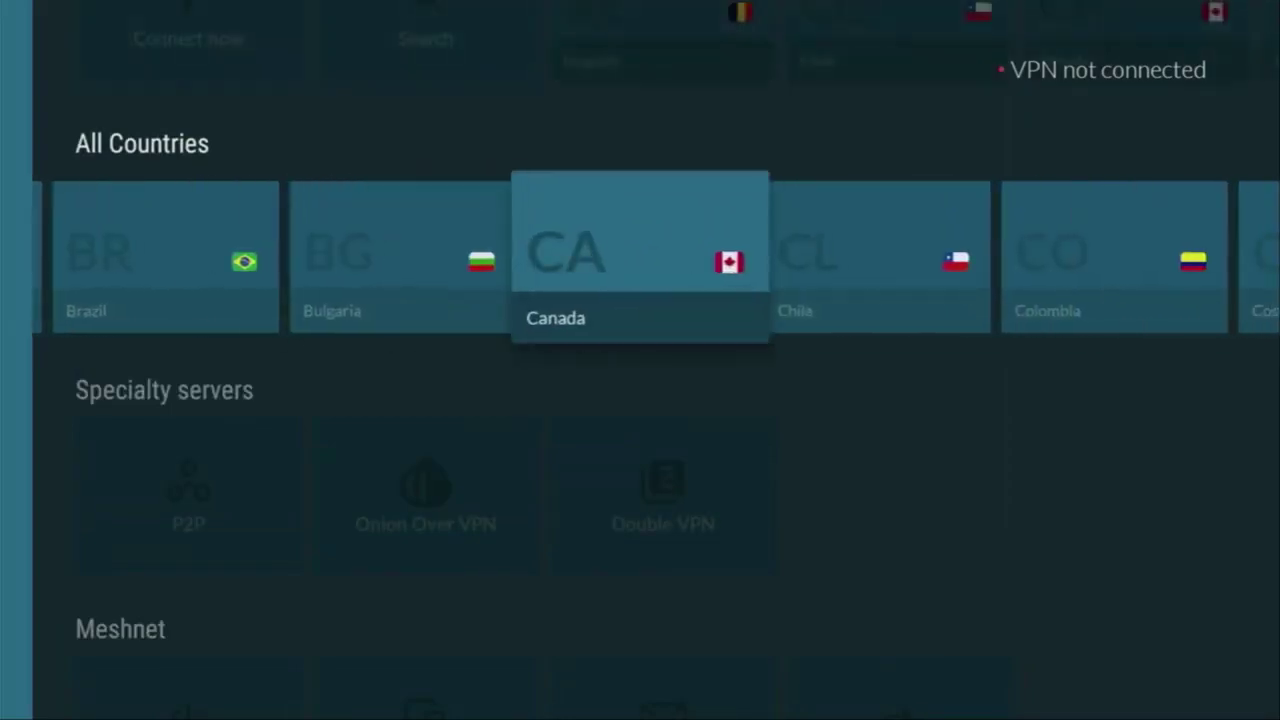
key("Return")
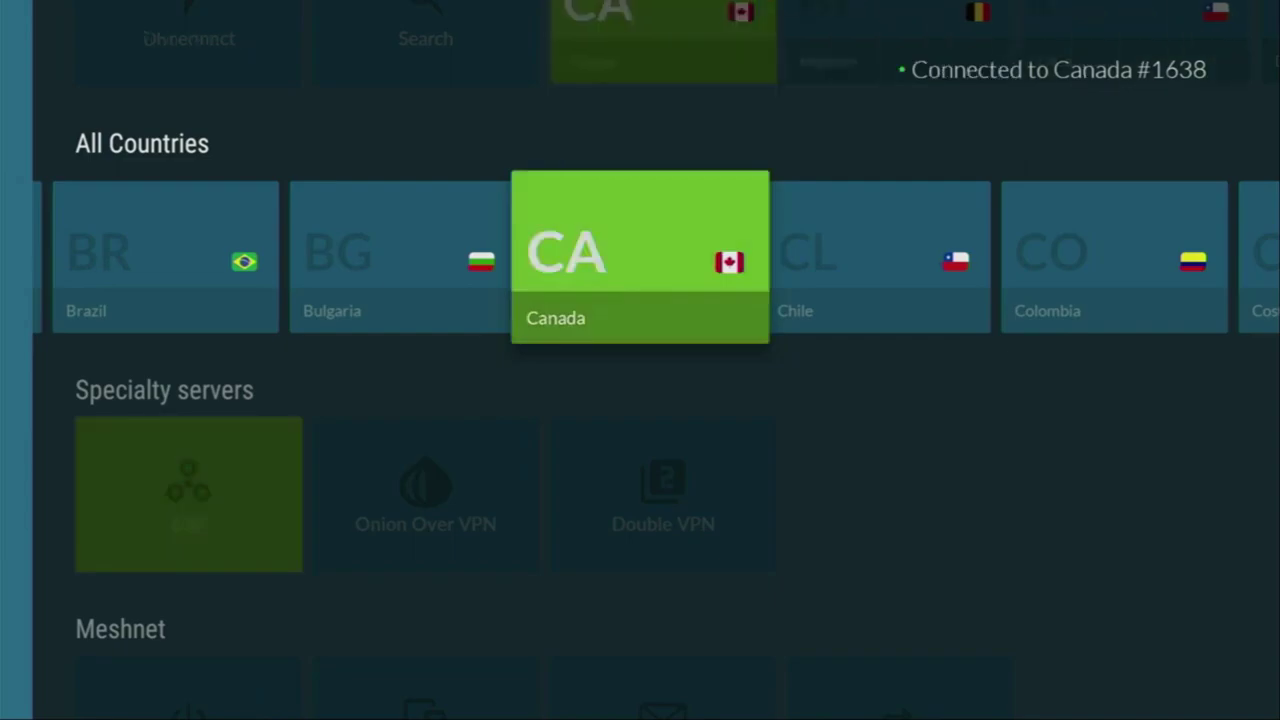
- Browse the All Countries row from Chile through to Estonia
key("Right")
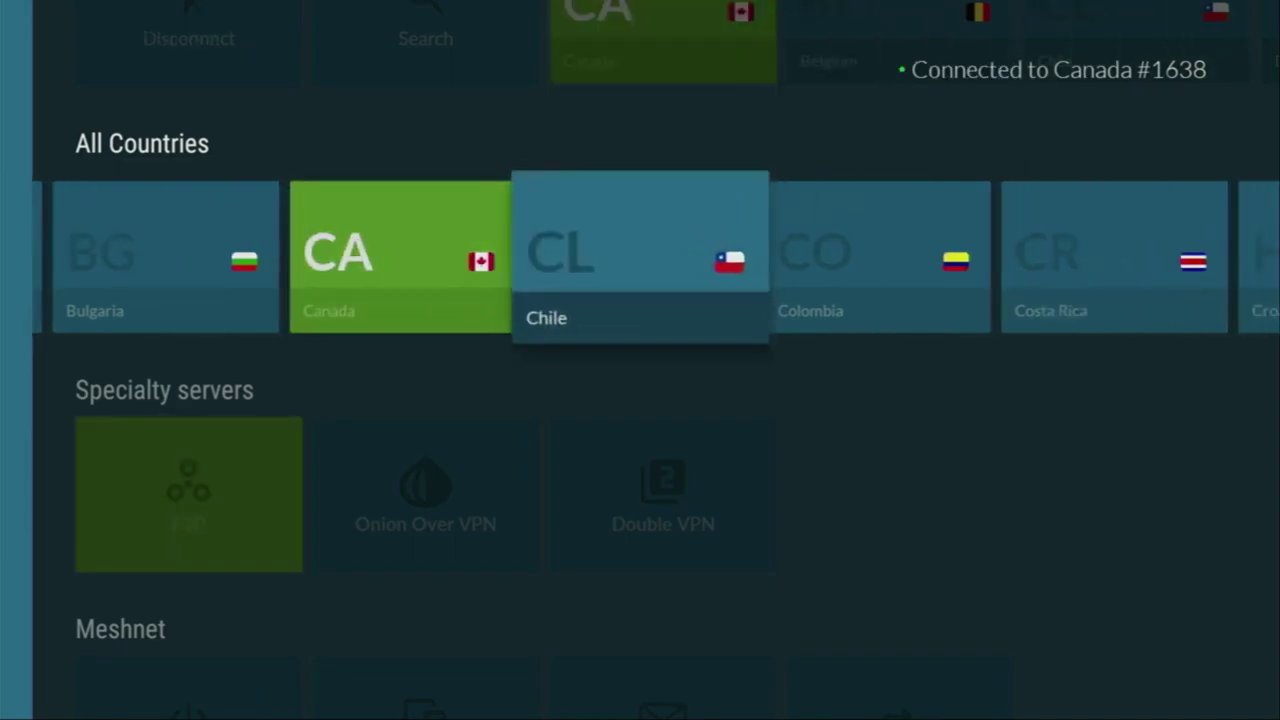
key("Right")
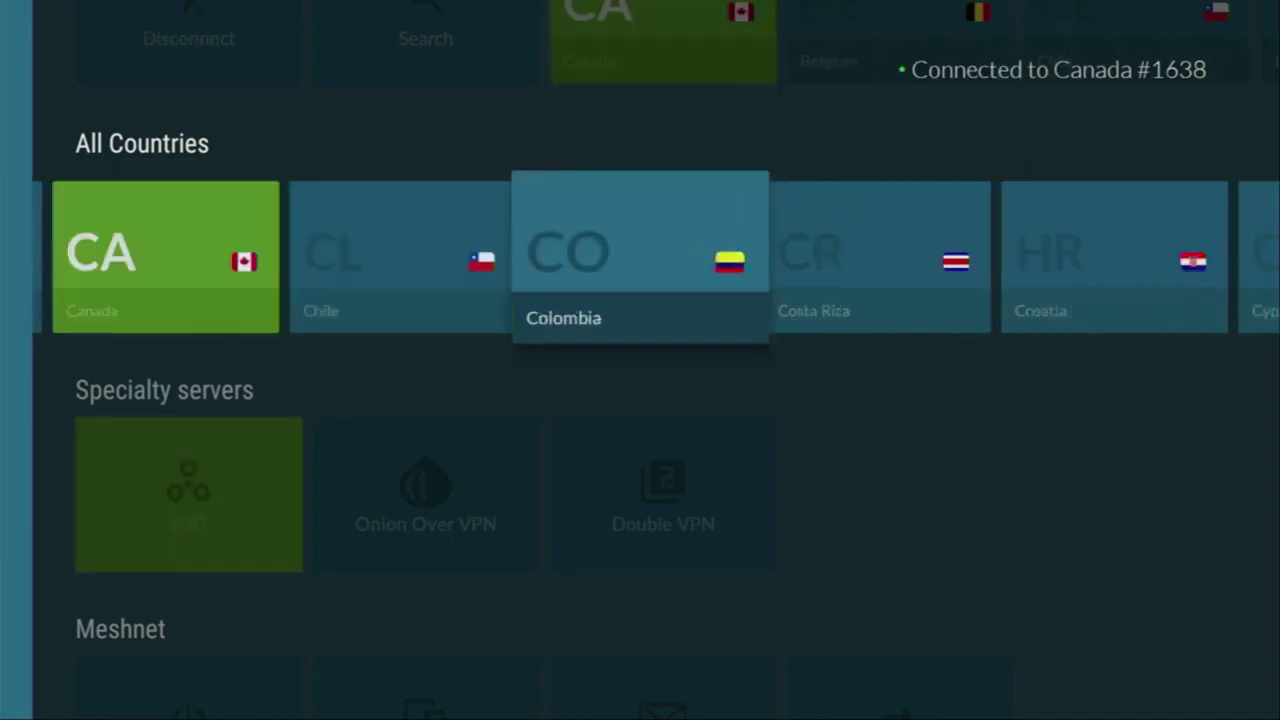
key("Right")
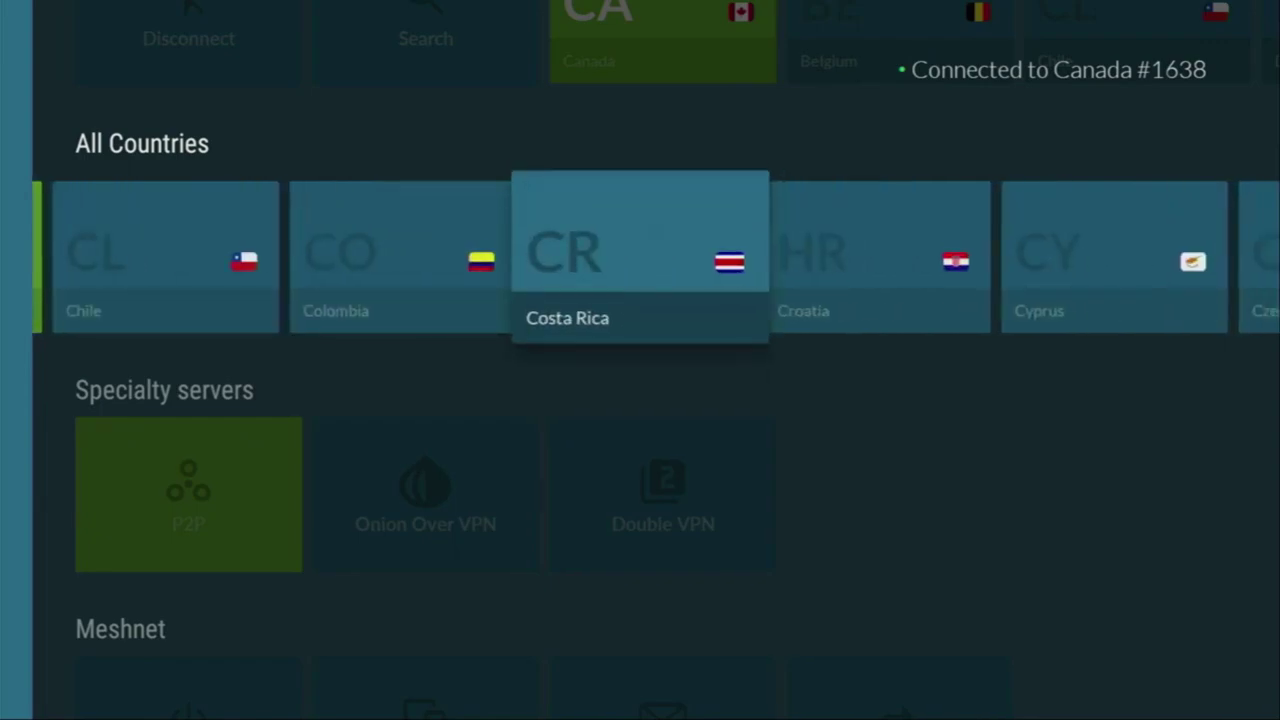
key("Right")
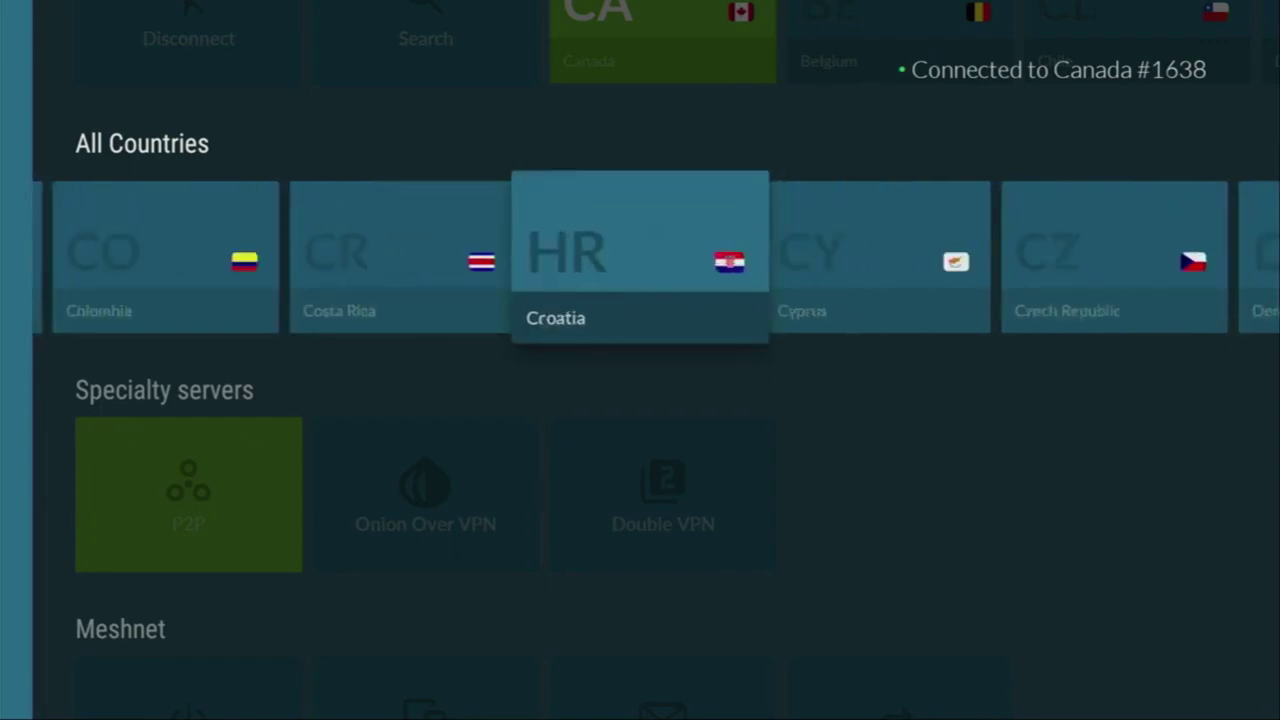
key("Right")
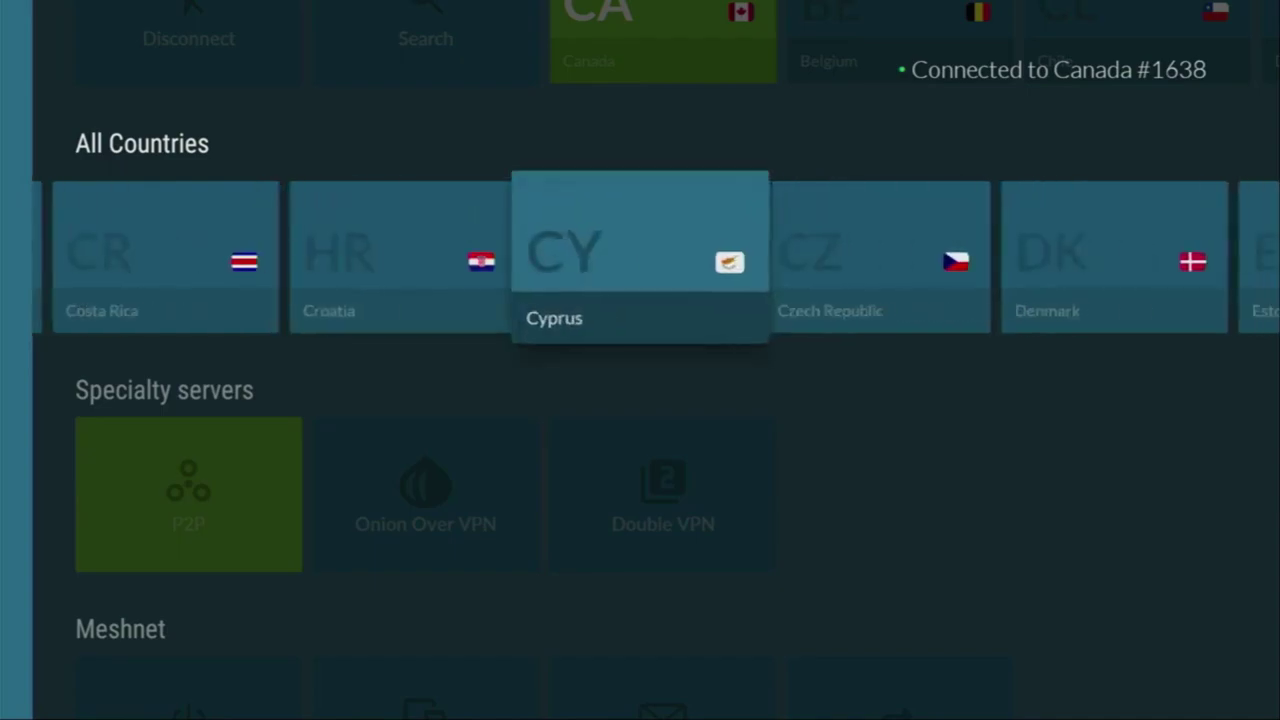
key("Right")
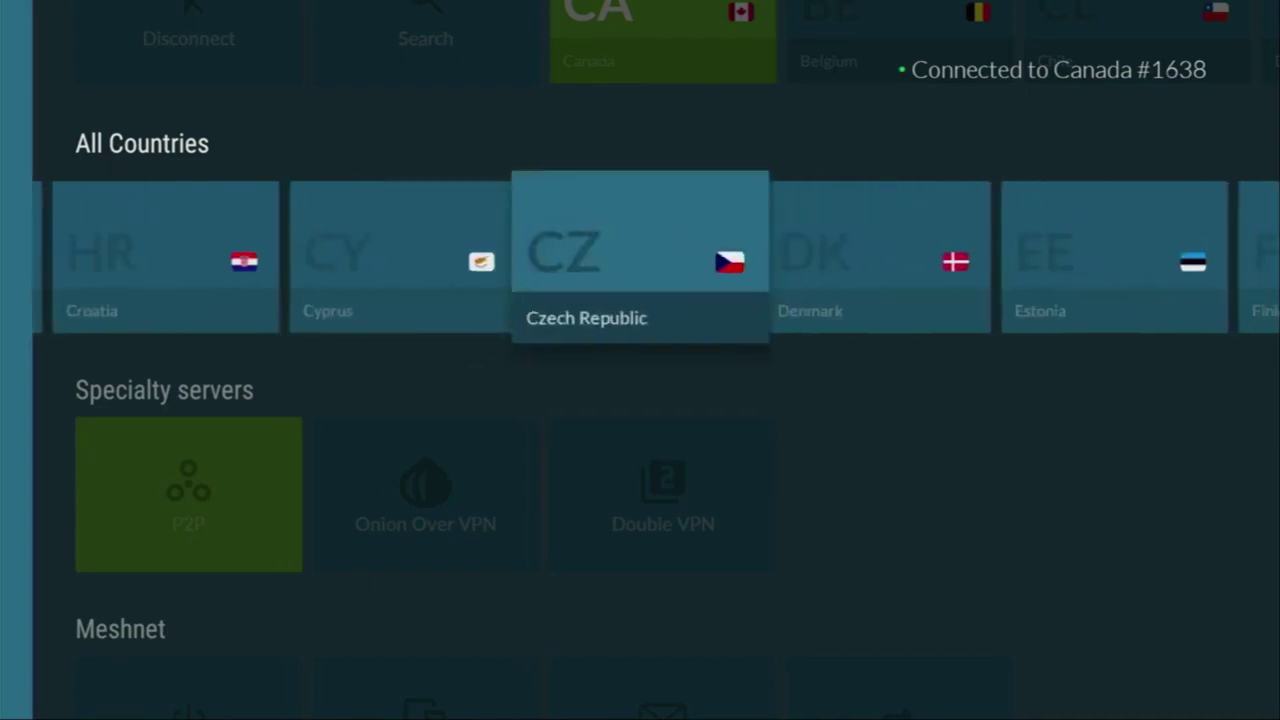
key("Right")
key("Right")
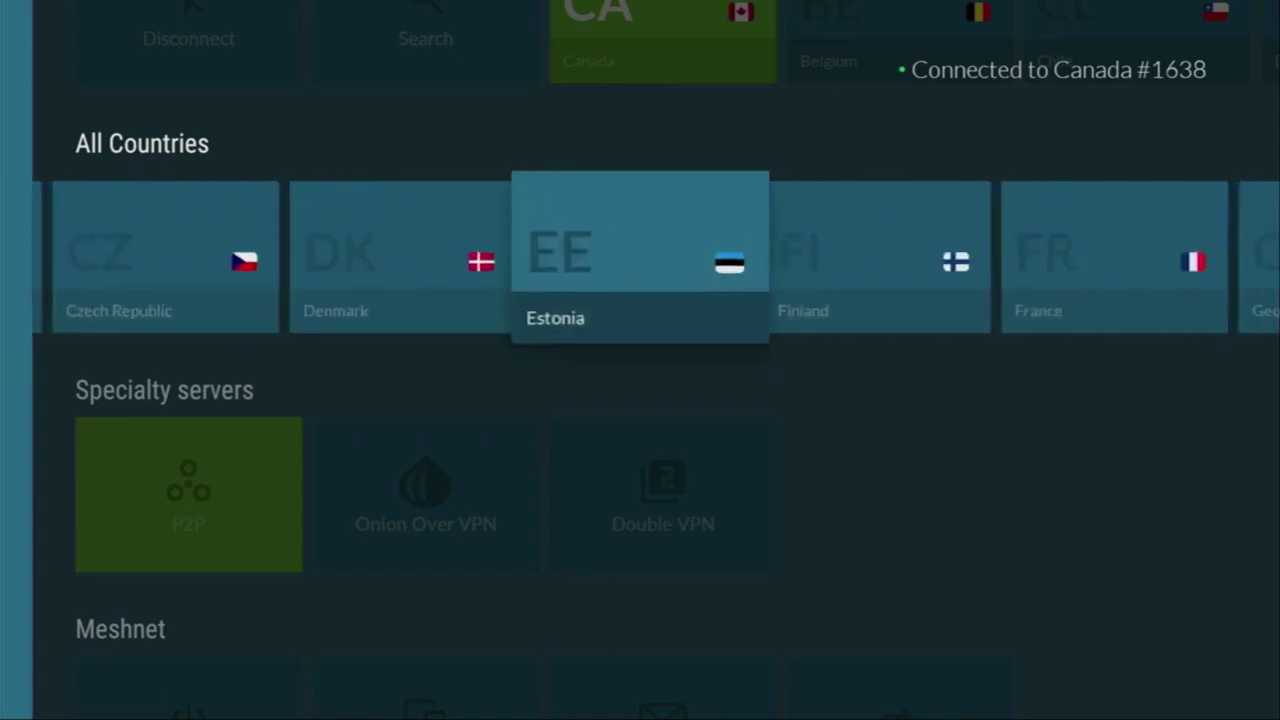
key("Right")
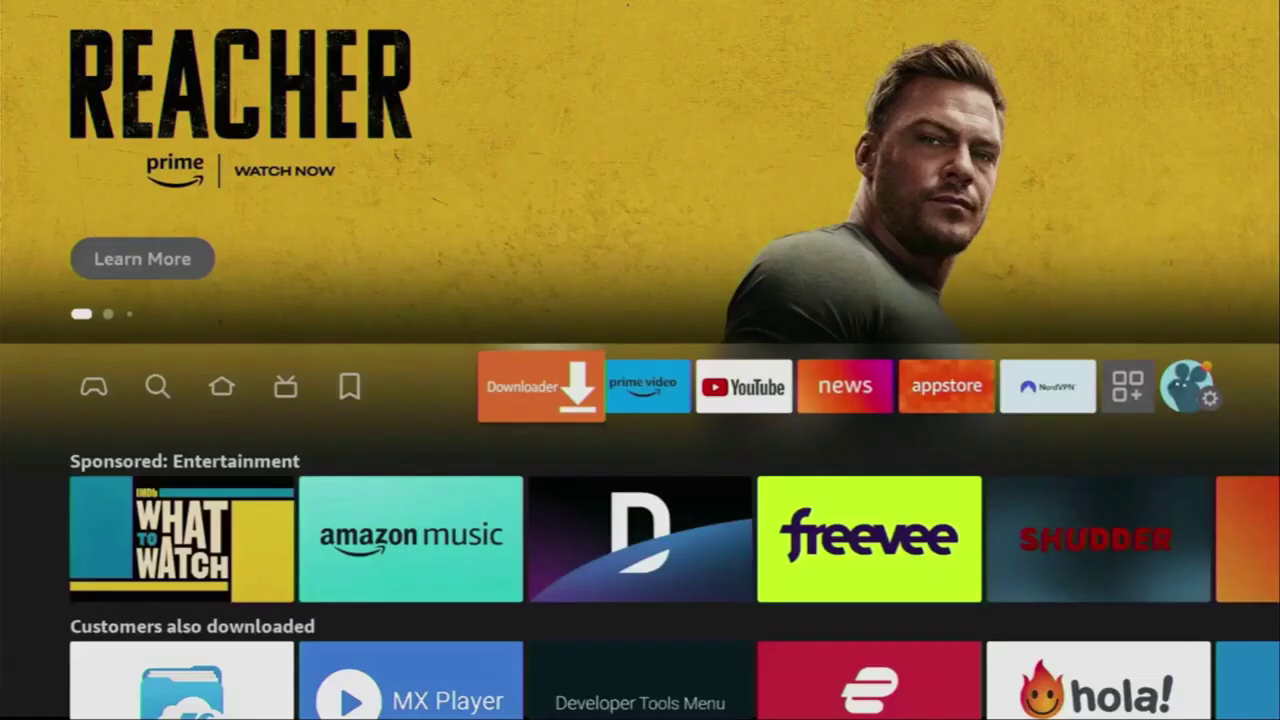
- Launch Downloader and bring up the keyboard for the URL field
key("Return")
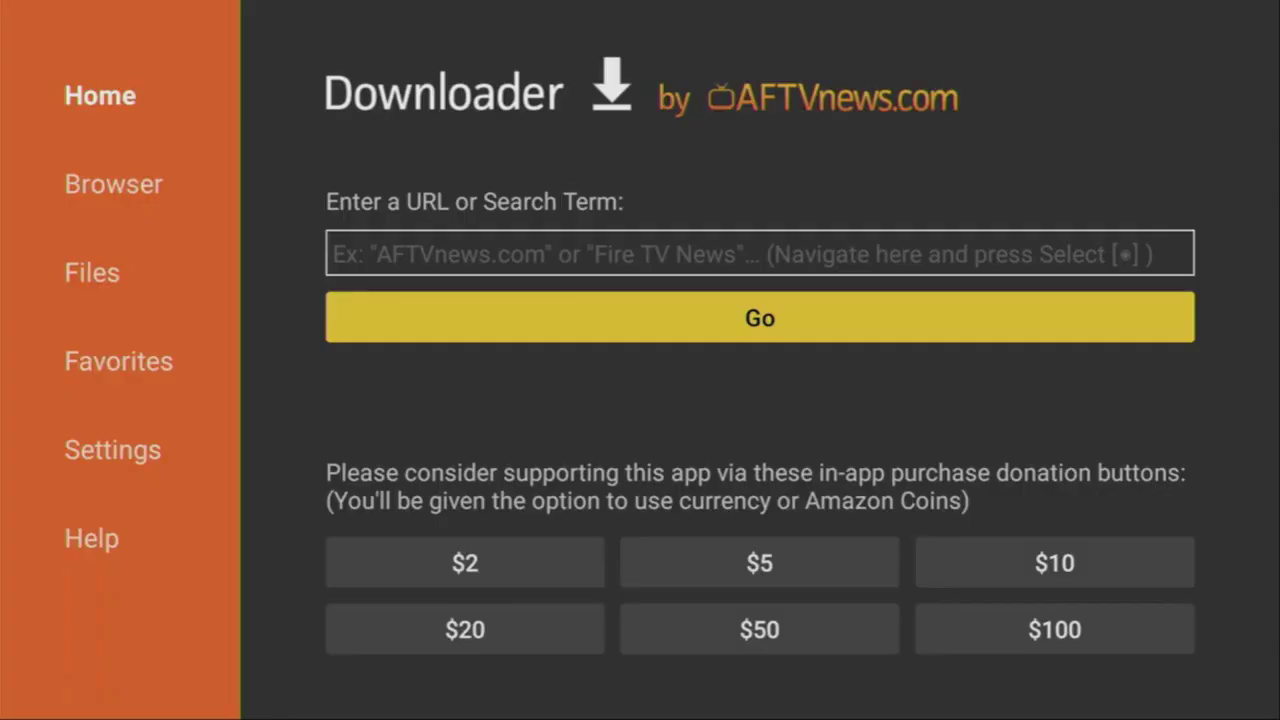
key("Up")
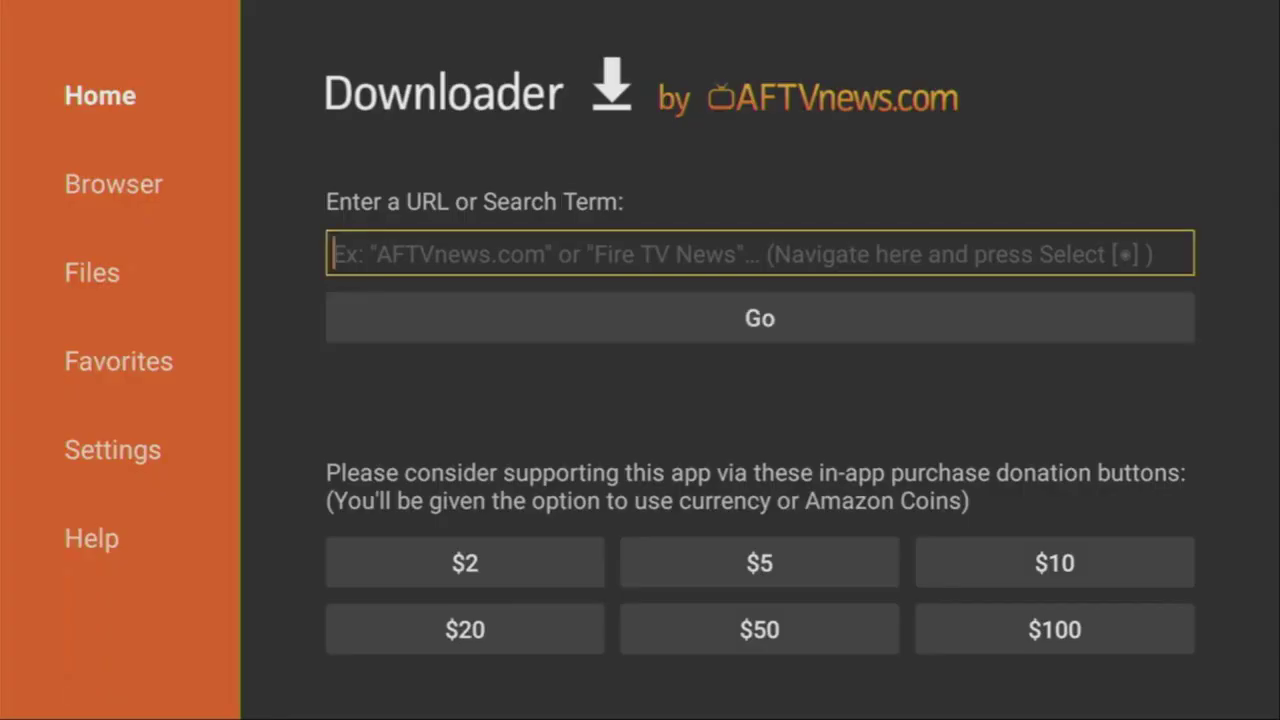
key("Return")
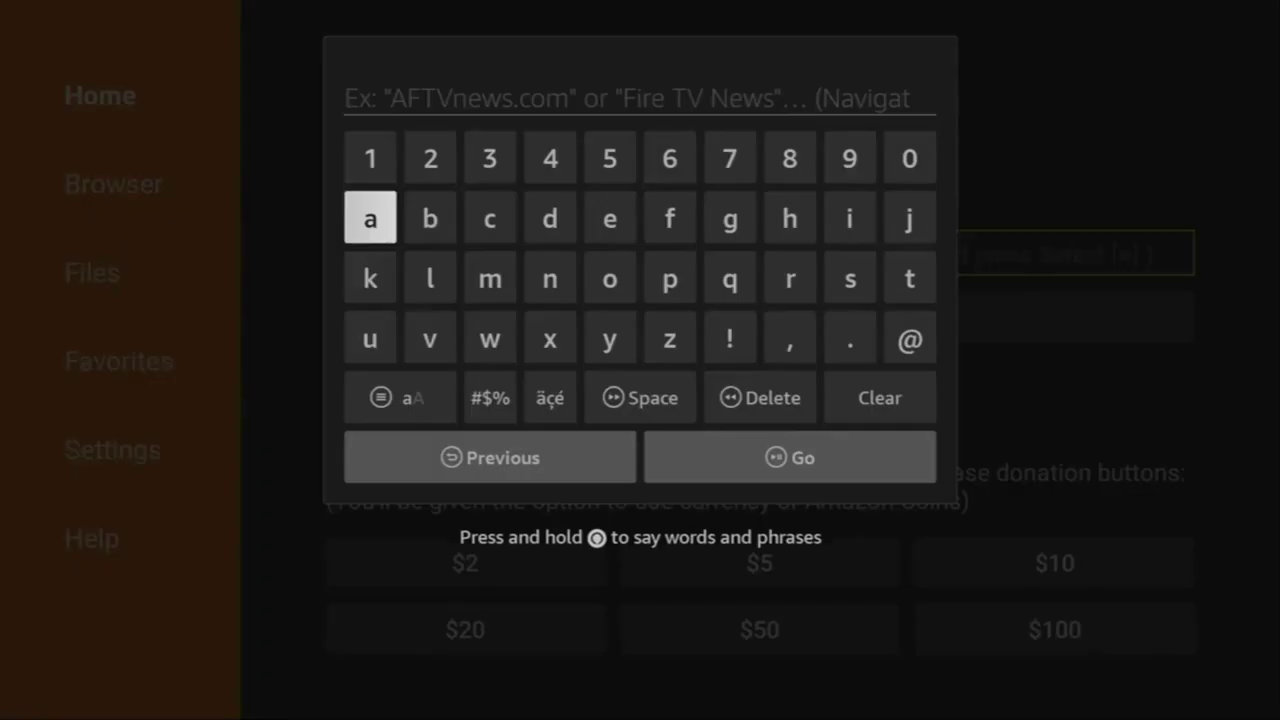
- Enter the code 28907 and press Go to load its Downloads page
key("Up")
key("Right")
key("Return")
key("Left")
key("Left")
key("Left")
key("Left")
key("Return")
key("Right")
key("Return")
key("Right")
key("Return")
key("Left")
key("Left")
key("Left")
key("Return")
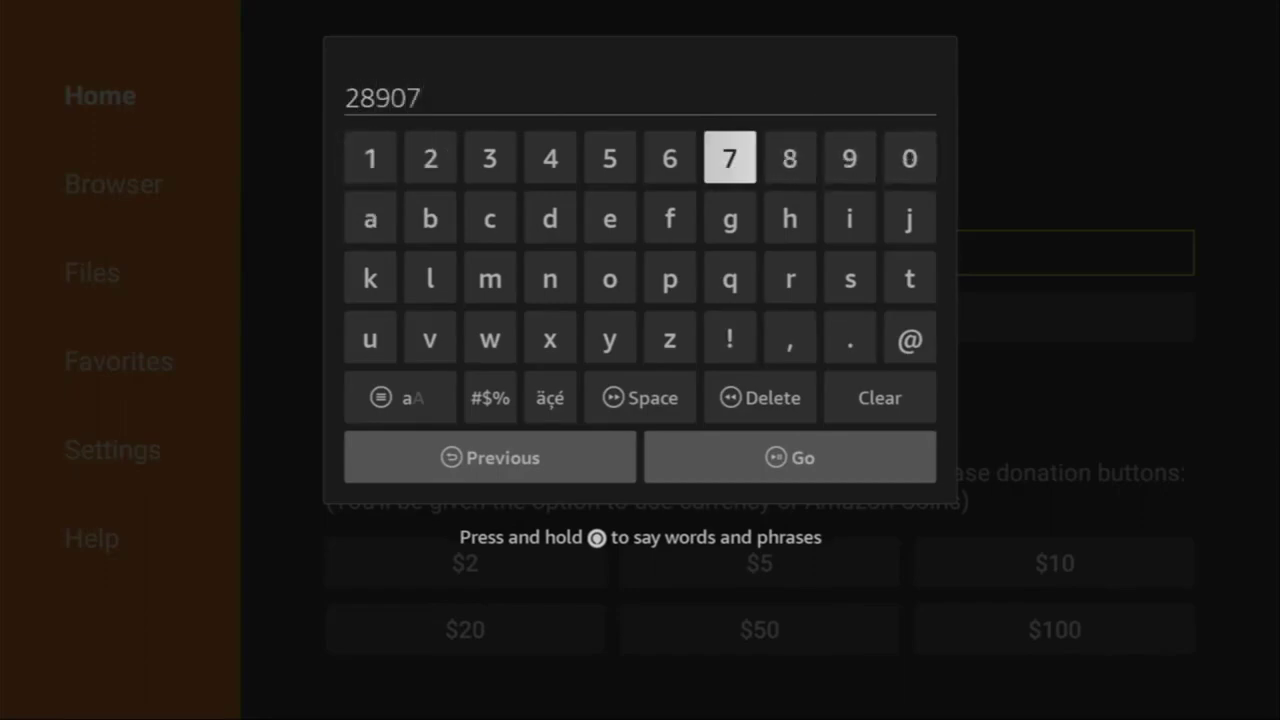
key("Down")
key("Down")
key("Down")
key("Down")
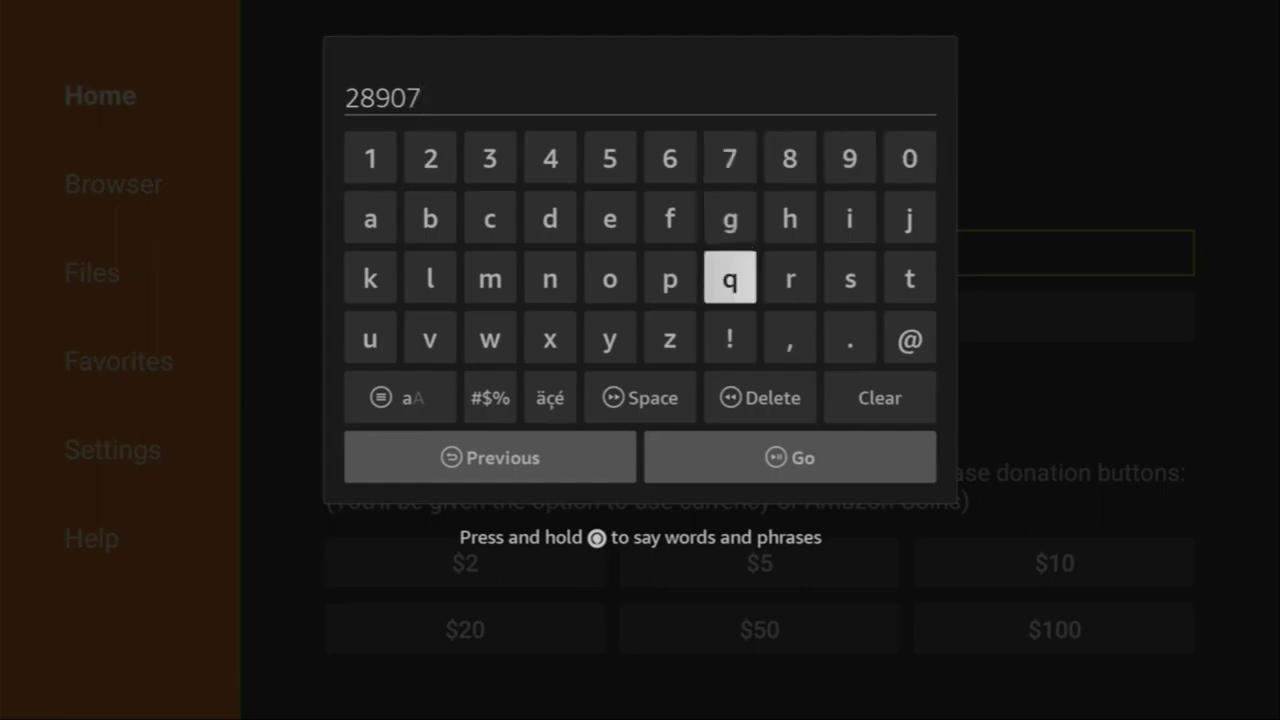
key("Down")
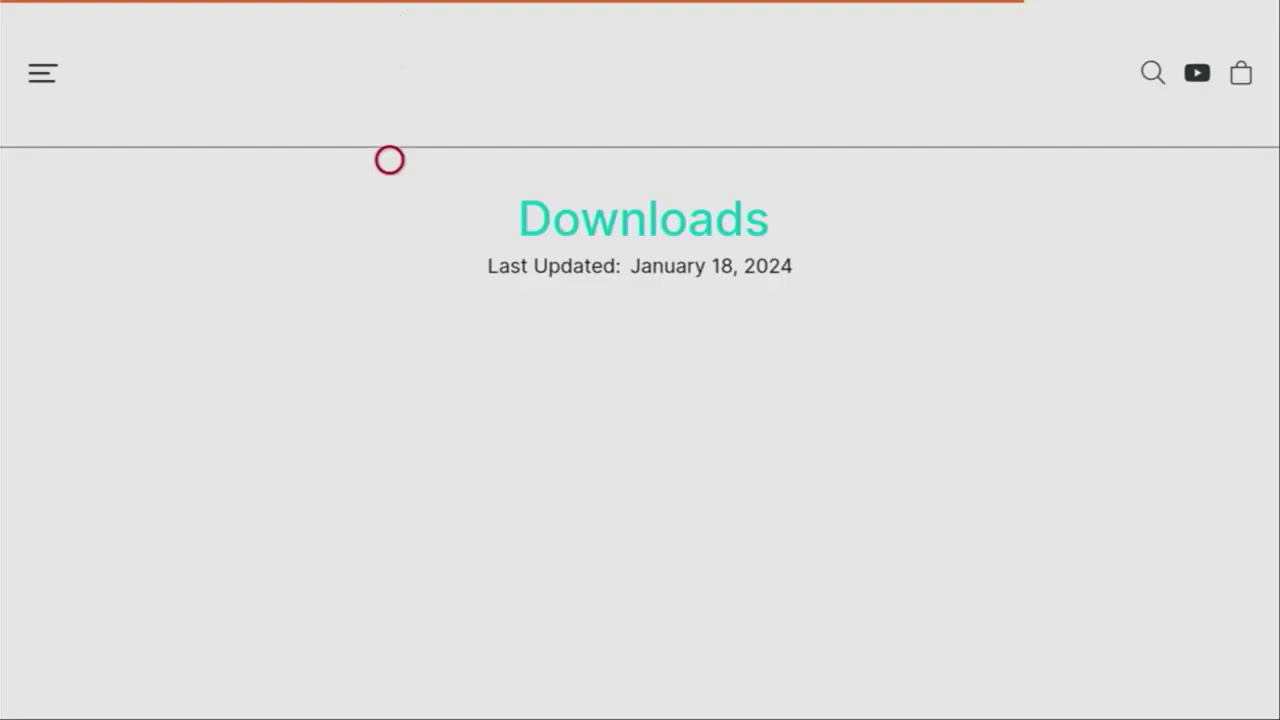
- Open the SexTo link, dismiss the ad, and scroll to the Download - Fire TV button
scroll(389, 691, "down", 7)
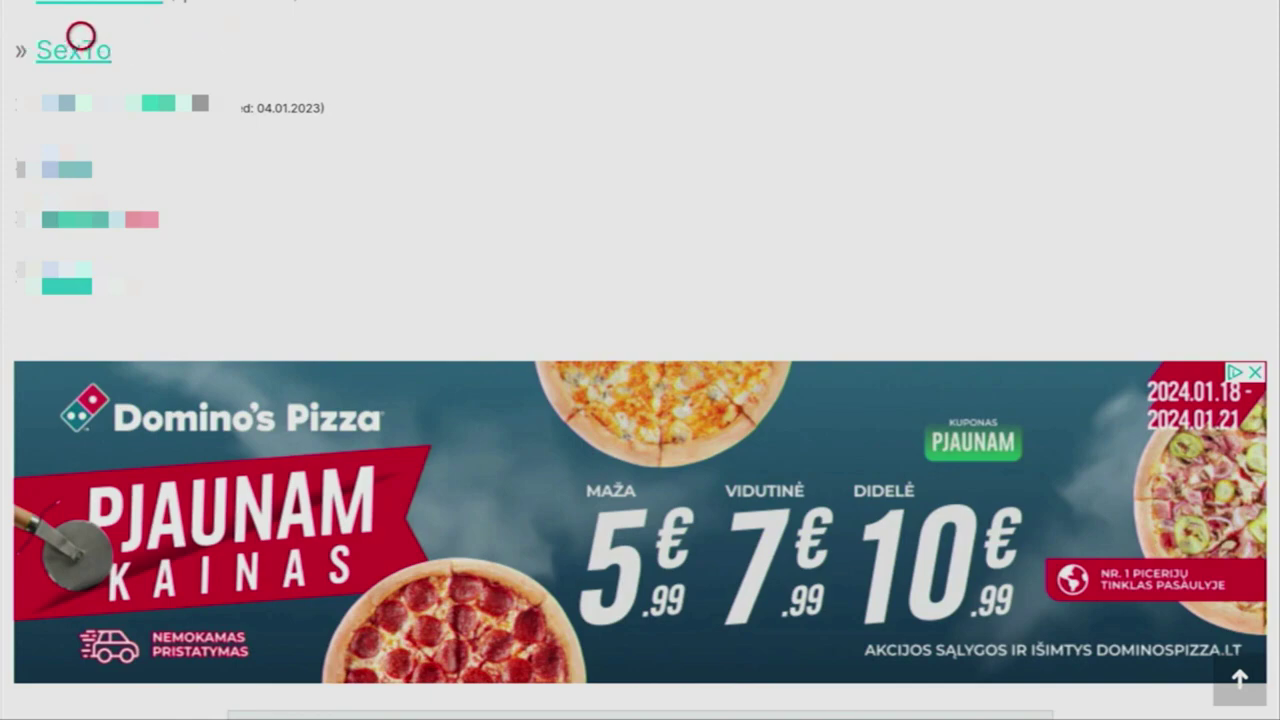
left_click(81, 36)
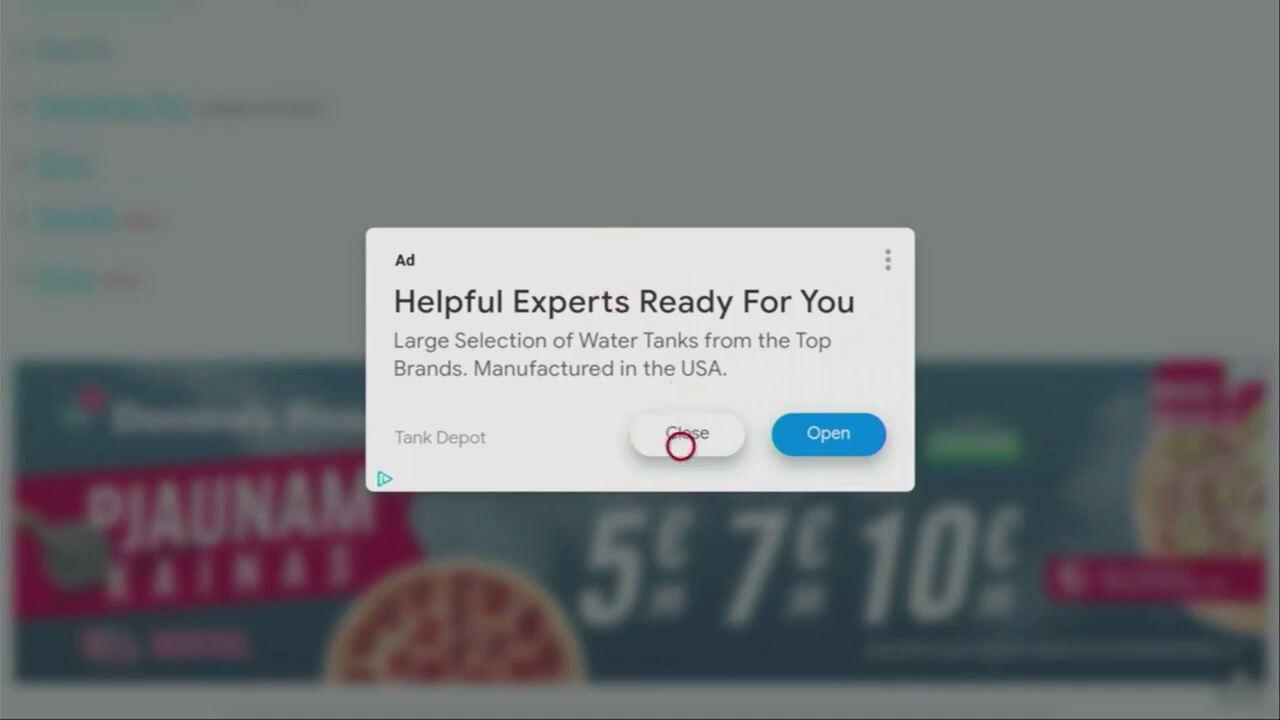
left_click(681, 447)
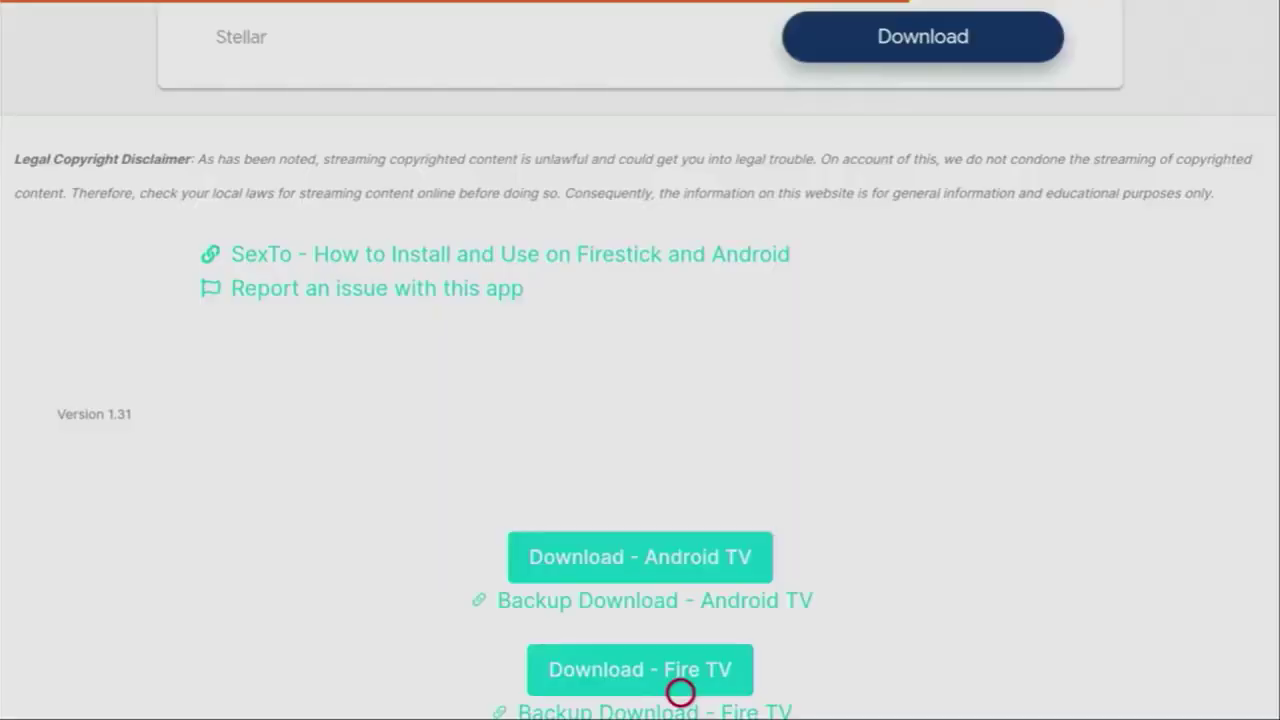
scroll(680, 692, "down", 3)
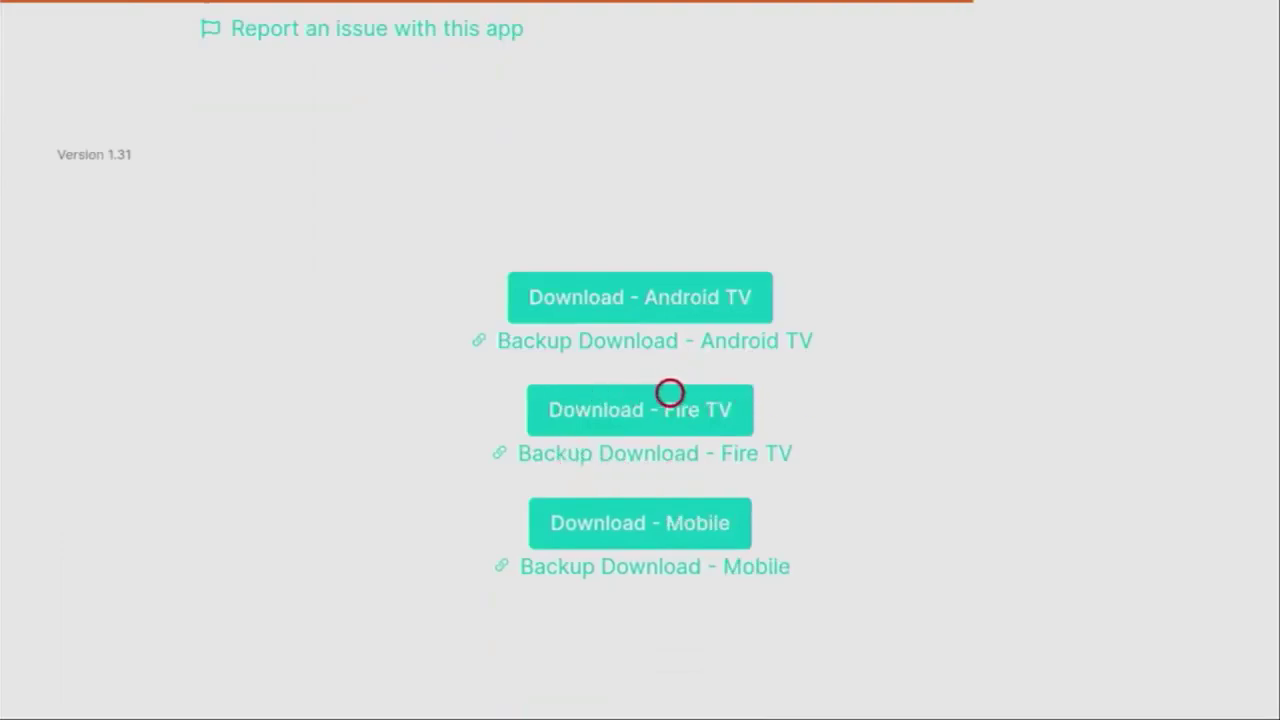
- Download the SexTo v1.31 Fire TV APK and install it
left_click(670, 393)
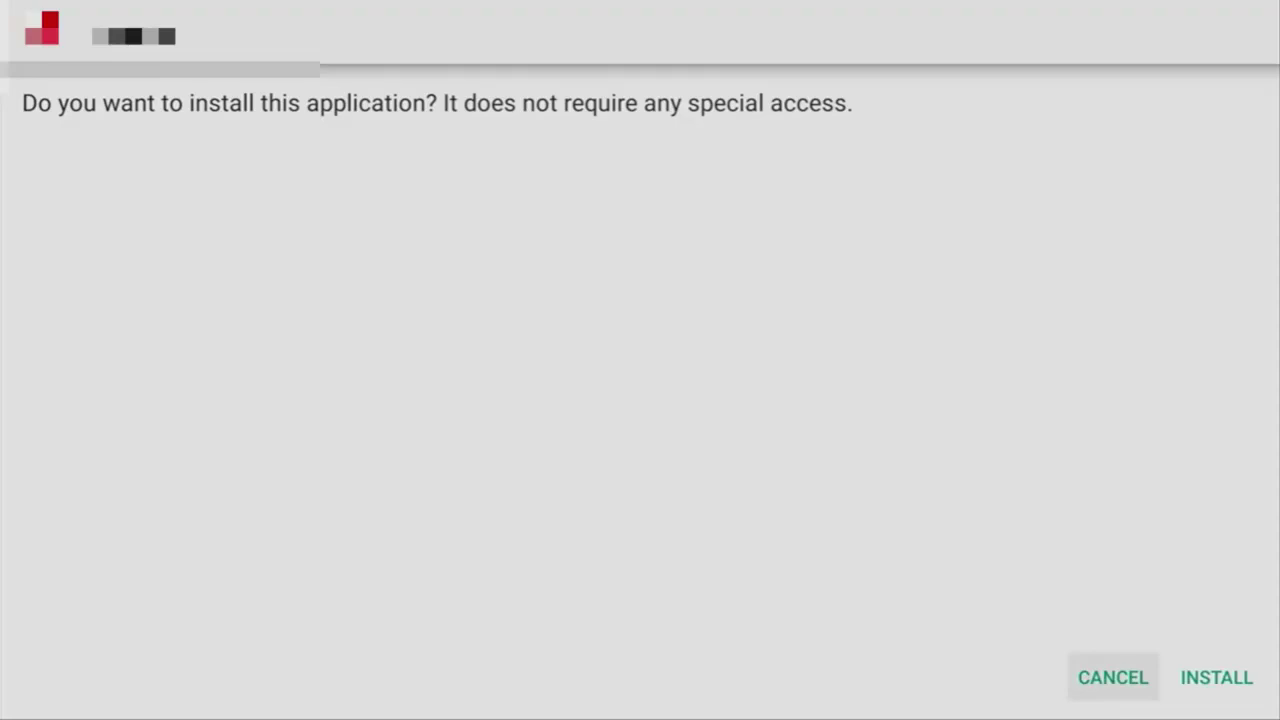
key("Right")
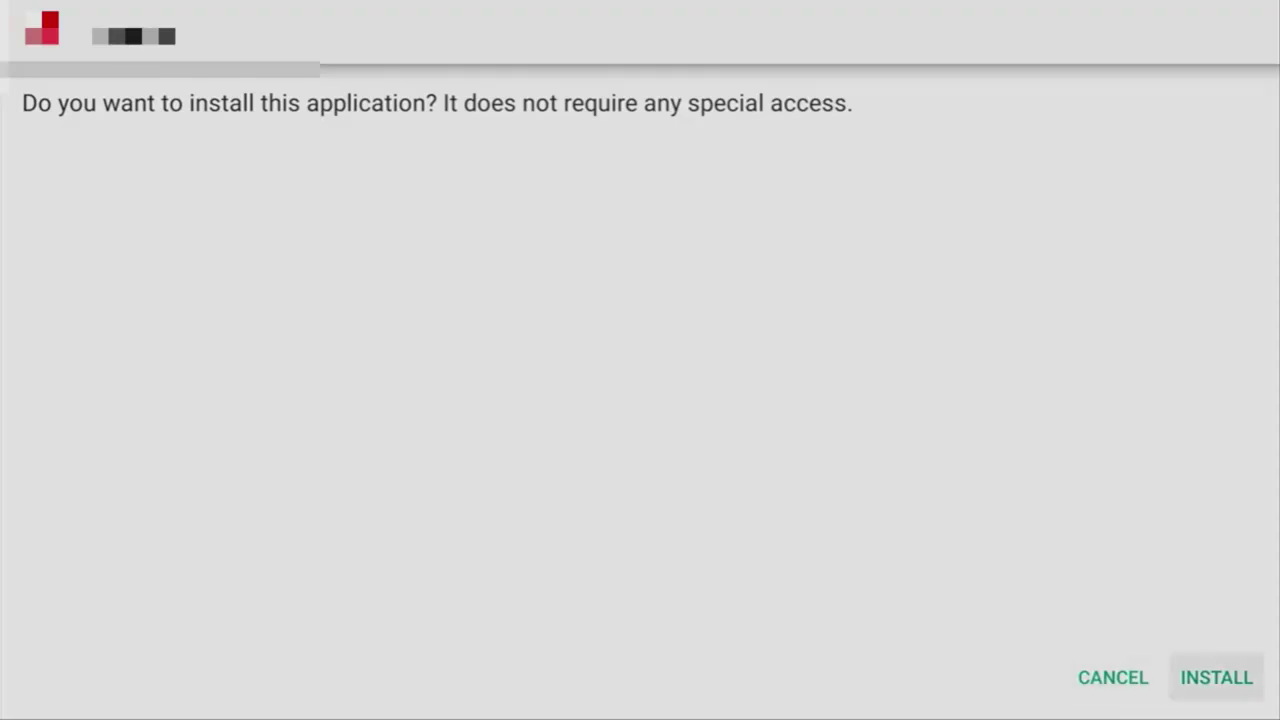
key("Return")
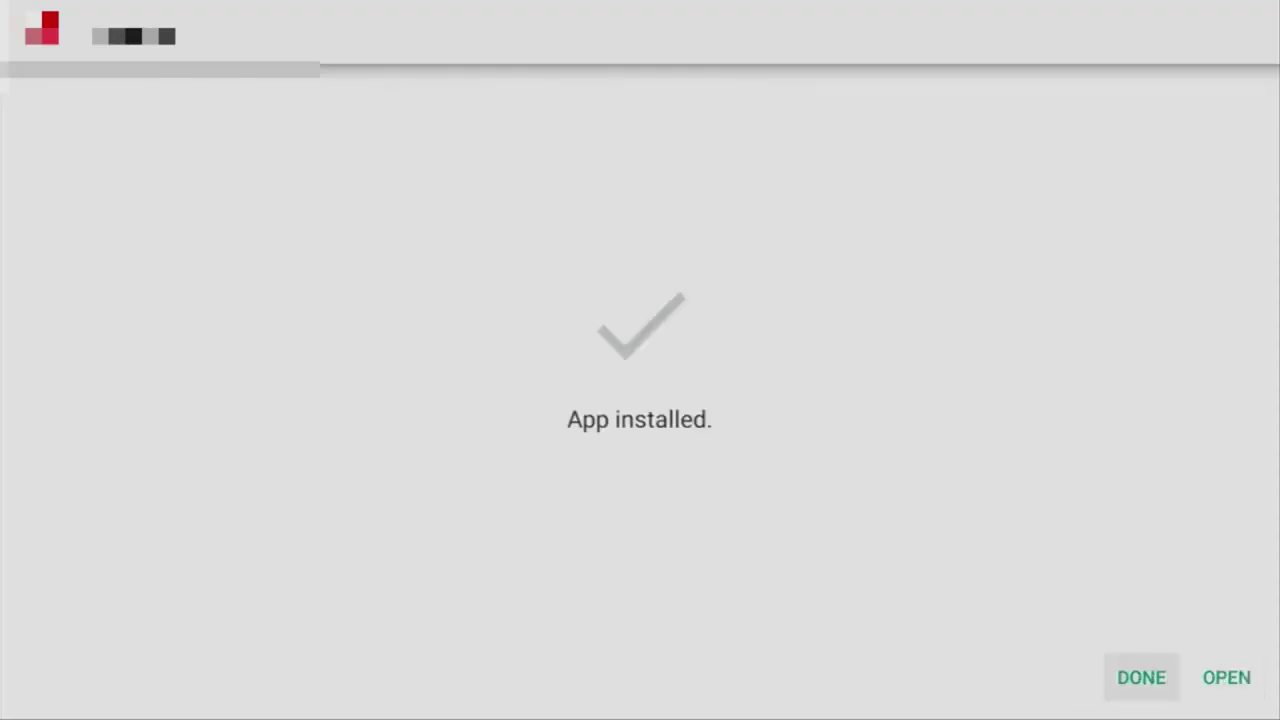
- Finish with DONE instead of opening the app, then delete the leftover APK file
key("Right")
key("Left")
key("Right")
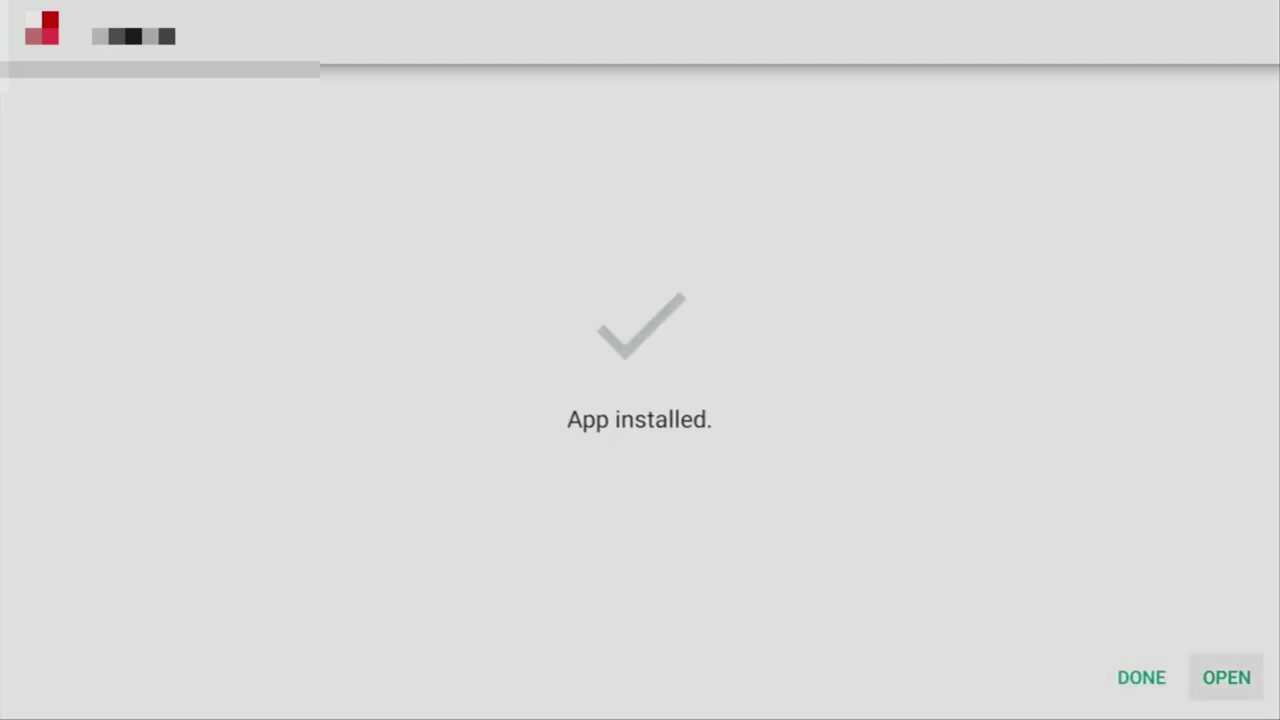
key("Left")
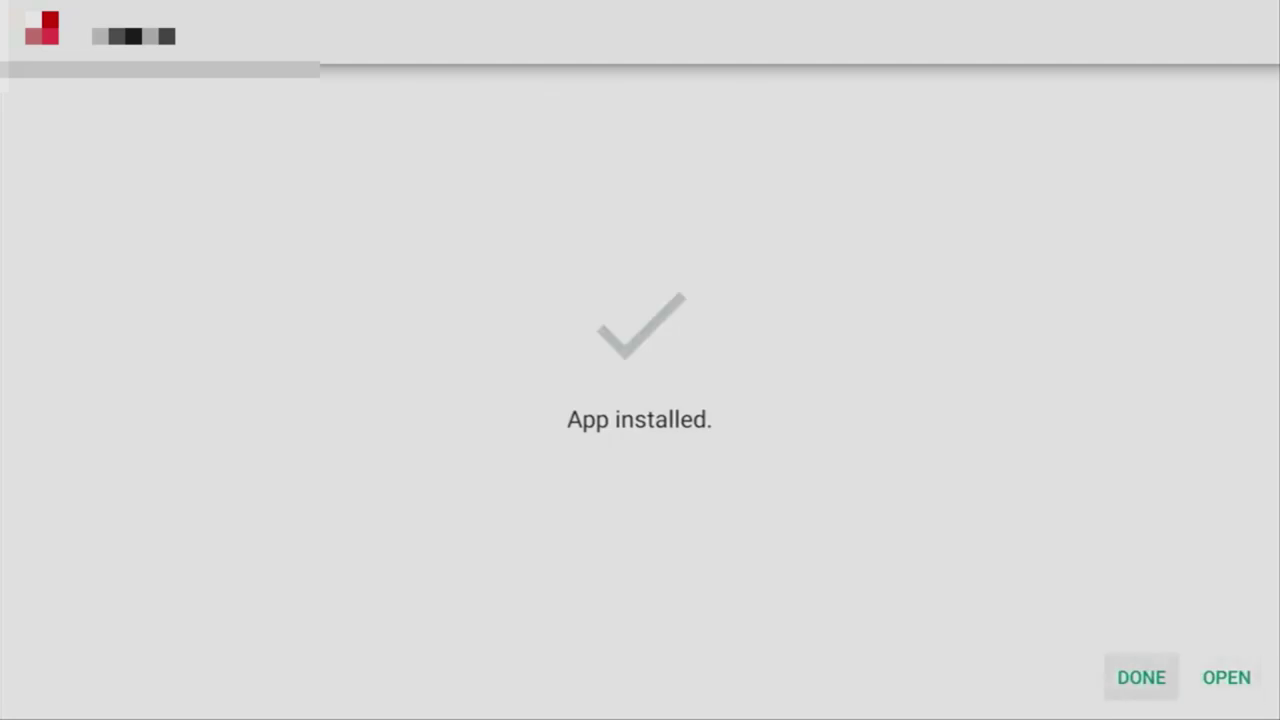
key("Return")
key("Right")
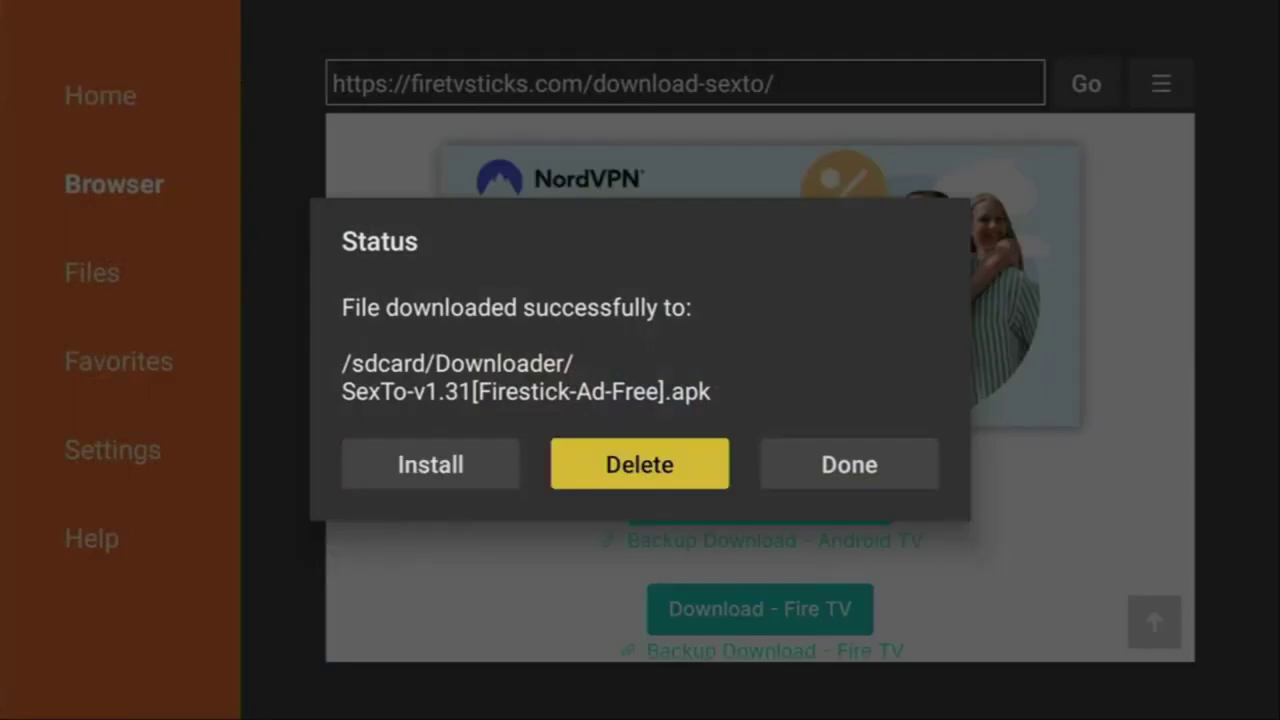
key("Return")
key("Return")
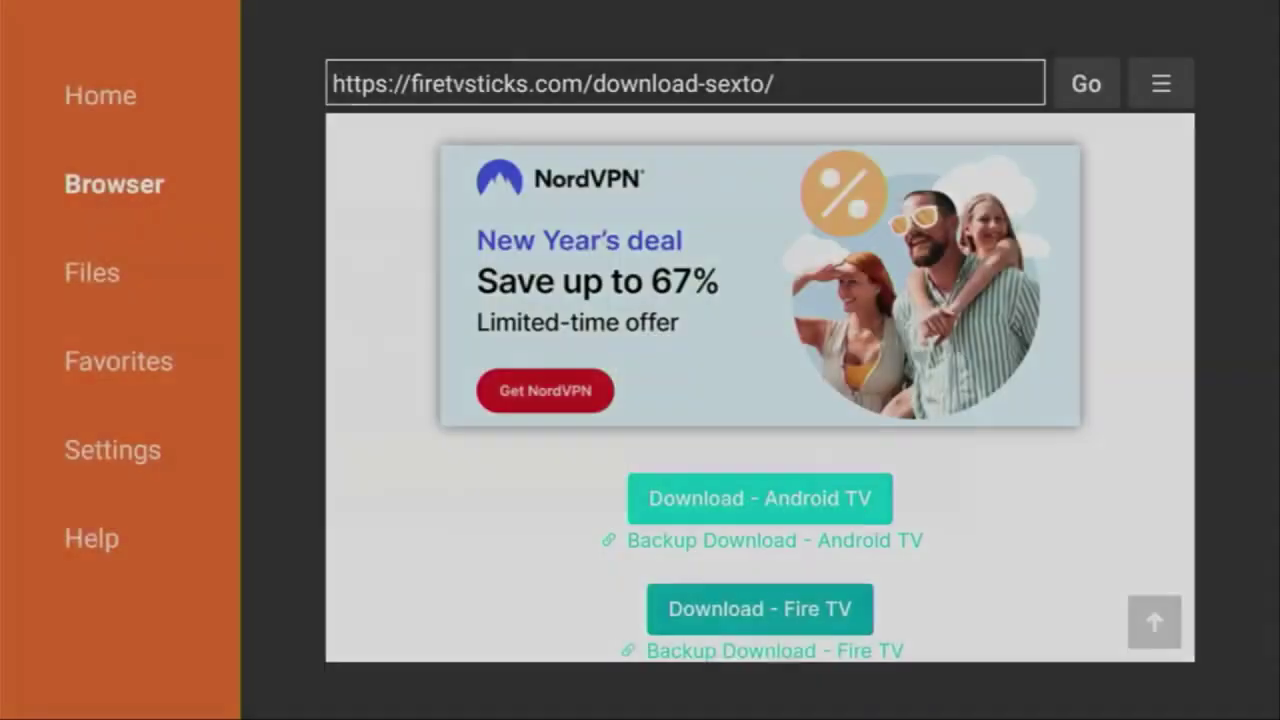